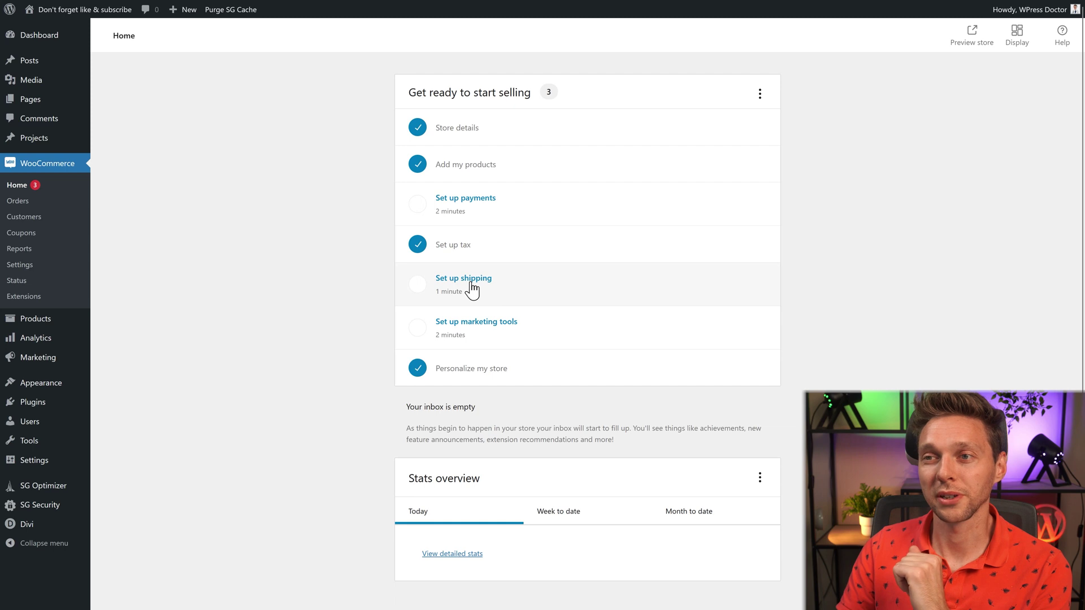
Highlight the 2021 Paid Shipment costs (2.292,35) and Profit Shipment Costs (1.774,15) lines in e-Boekhouden
{"action": "left_click", "coordinate": [471, 284]}
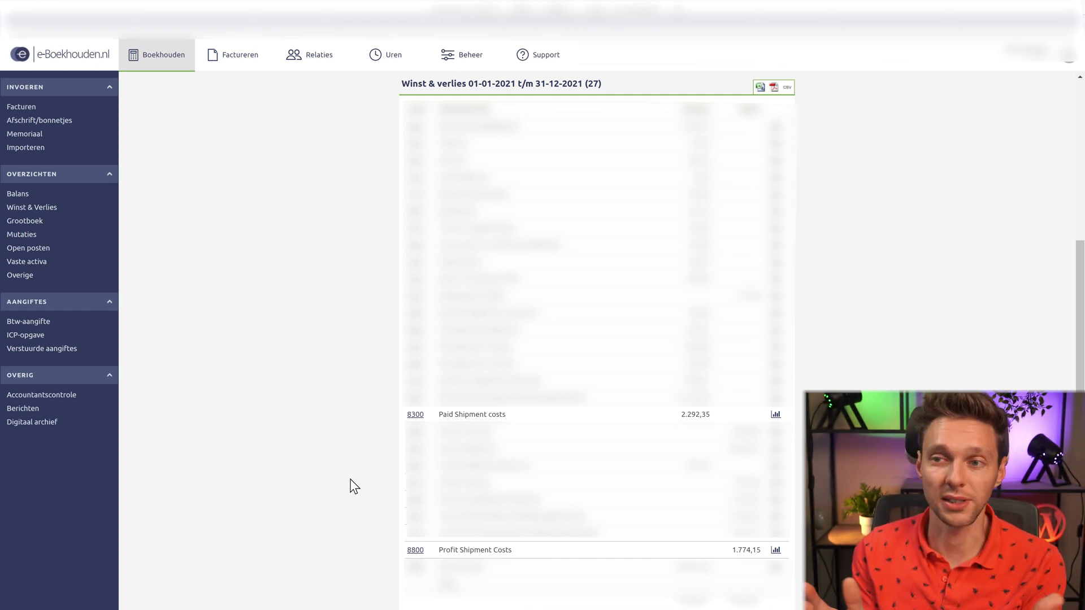
{"action": "left_click_drag", "start_coordinate": [440, 414], "coordinate": [518, 416]}
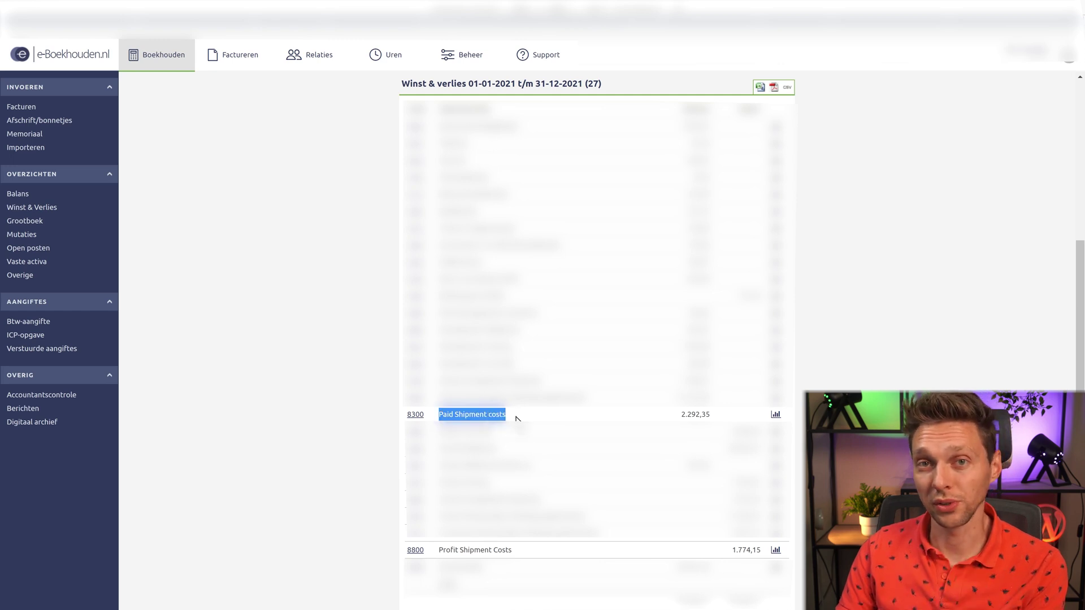
{"action": "left_click", "coordinate": [516, 417]}
{"action": "left_click_drag", "start_coordinate": [705, 416], "coordinate": [664, 419]}
{"action": "left_click", "coordinate": [664, 419]}
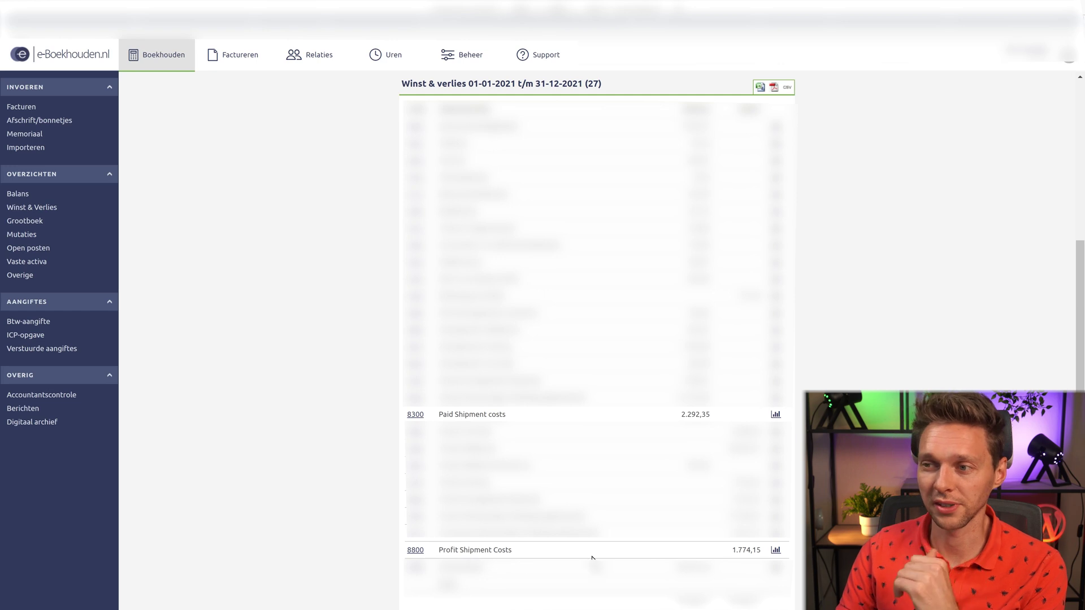
{"action": "left_click_drag", "start_coordinate": [731, 551], "coordinate": [766, 554]}
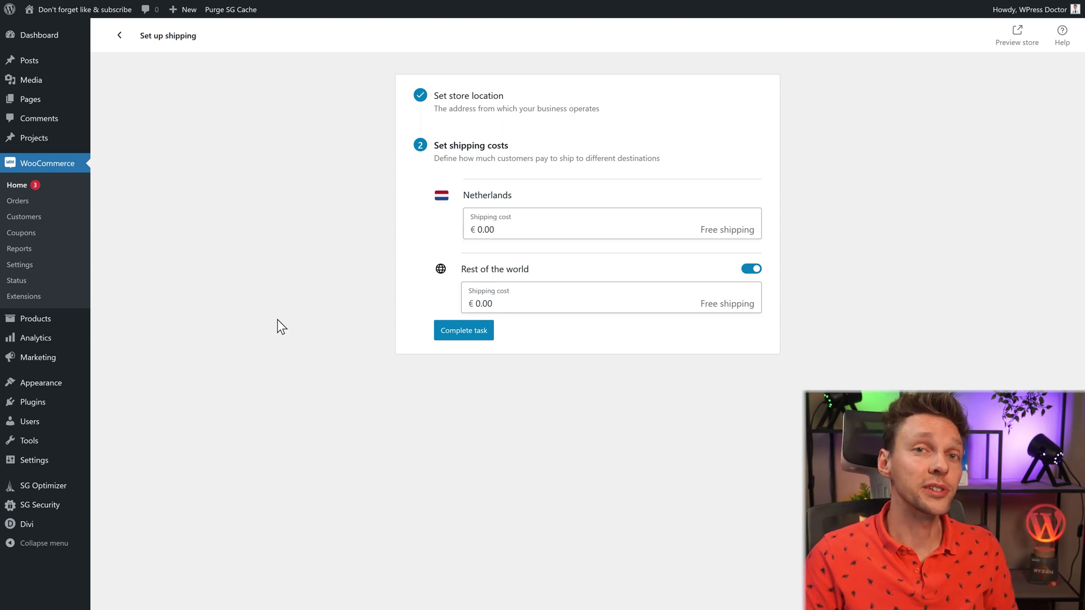
Enter shipping costs of 6.95 for the Netherlands and 15.00 for the rest of the world
{"action": "left_click", "coordinate": [532, 229]}
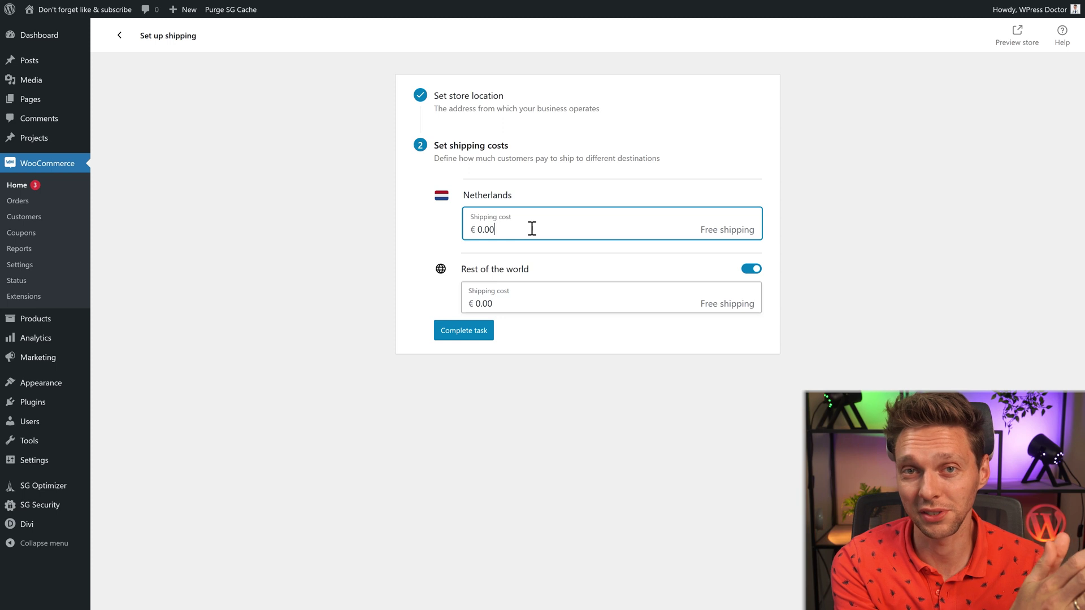
{"action": "double_click", "coordinate": [532, 229]}
{"action": "type", "text": "6"}
{"action": "key", "text": "BackSpace"}
{"action": "key", "text": "BackSpace"}
{"action": "type", "text": "9"}
{"action": "left_click", "coordinate": [537, 247]}
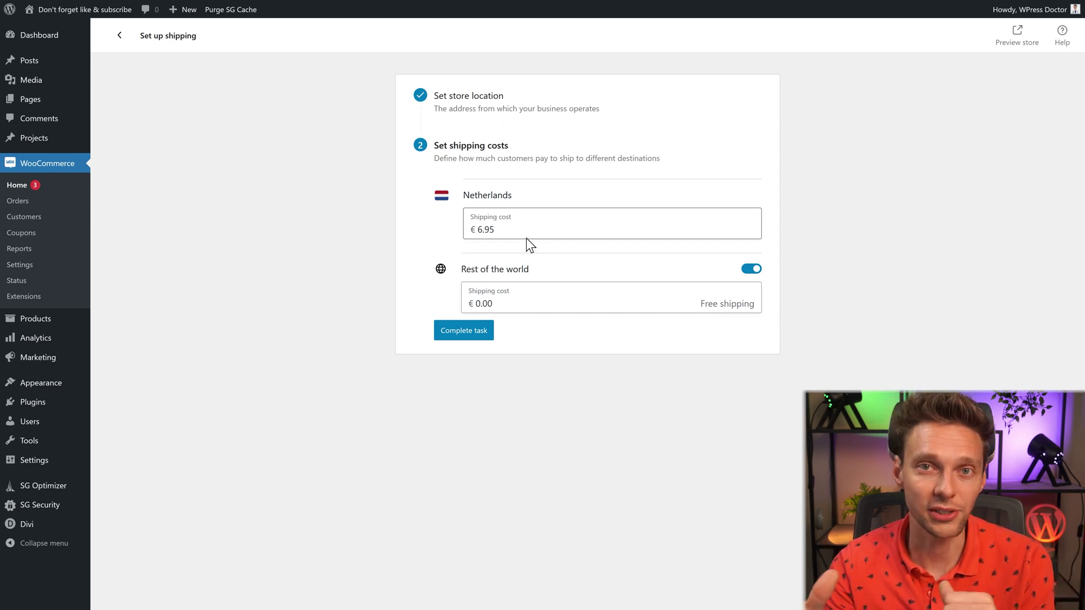
{"action": "left_click", "coordinate": [502, 305]}
{"action": "left_click_drag", "start_coordinate": [503, 304], "coordinate": [471, 307]}
{"action": "type", "text": "15"}
{"action": "left_click", "coordinate": [369, 340]}
{"action": "left_click", "coordinate": [463, 333]}
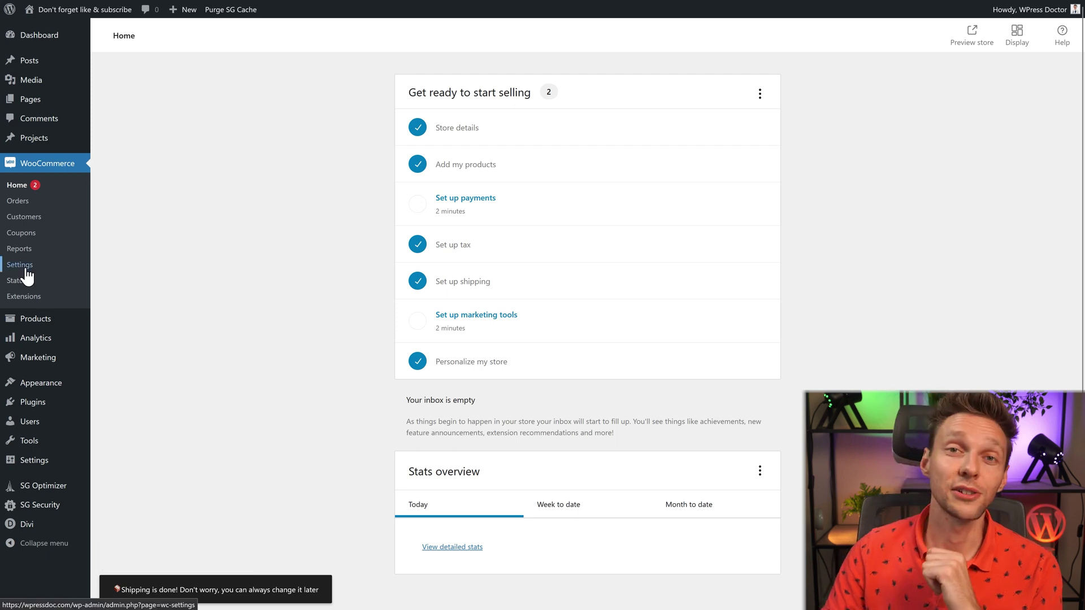
Open the WooCommerce Shipping settings showing the Netherlands and other-locations zones
{"action": "left_click", "coordinate": [115, 278]}
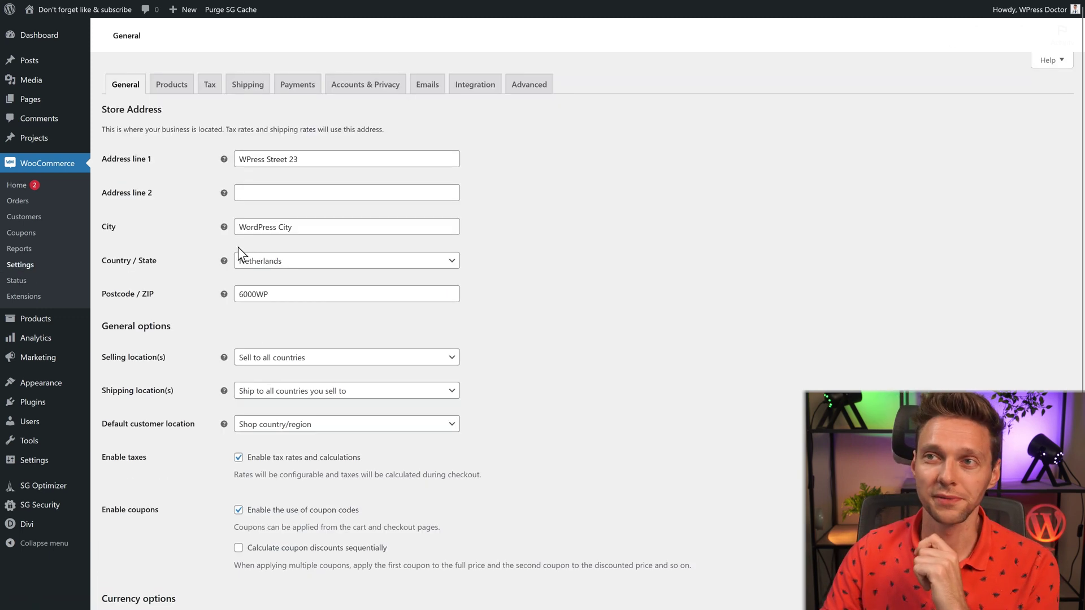
{"action": "left_click", "coordinate": [250, 87]}
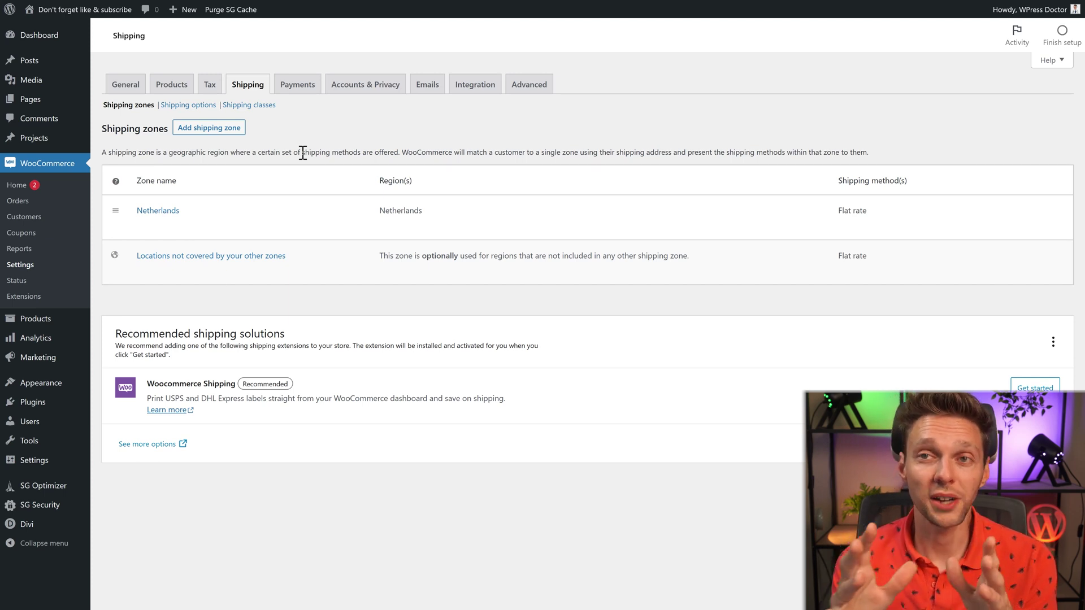
{"action": "mouse_move", "coordinate": [158, 212]}
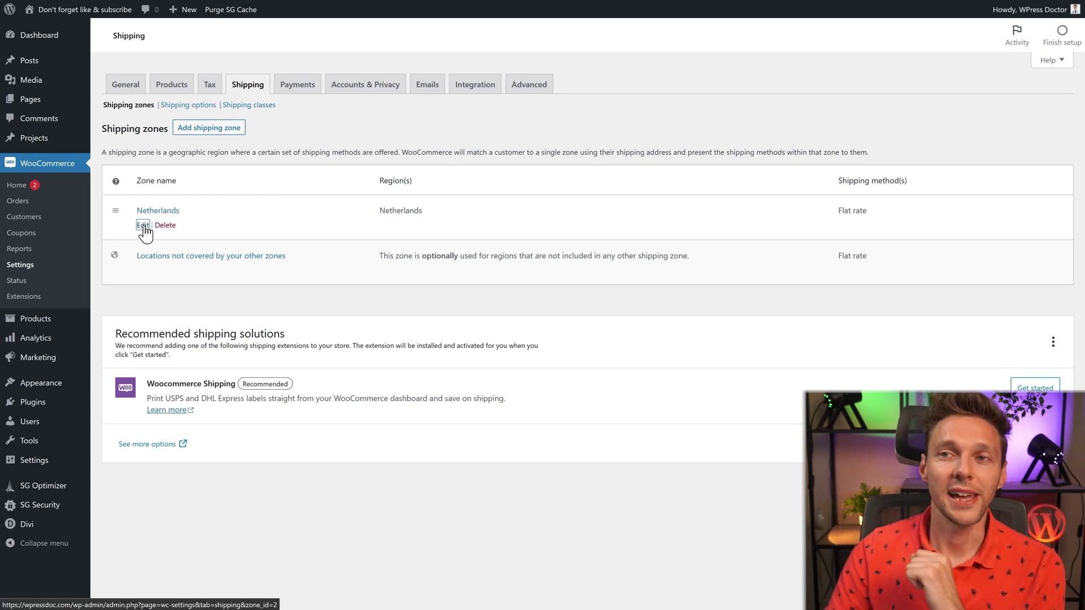
Rename the Netherlands shipping zone to Europe
{"action": "left_click", "coordinate": [144, 226]}
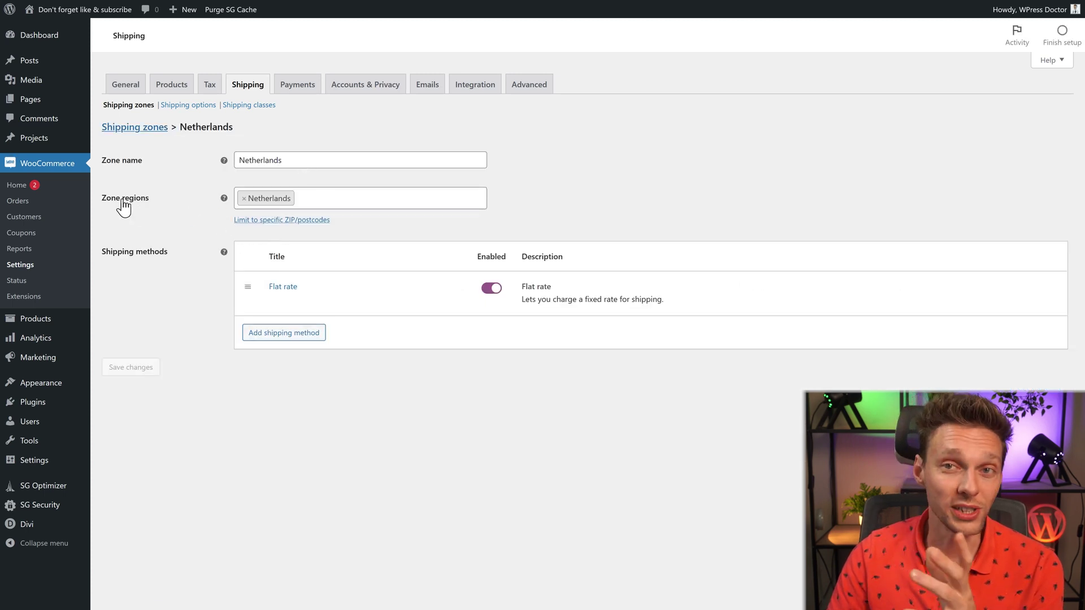
{"action": "left_click_drag", "start_coordinate": [314, 160], "coordinate": [234, 160]}
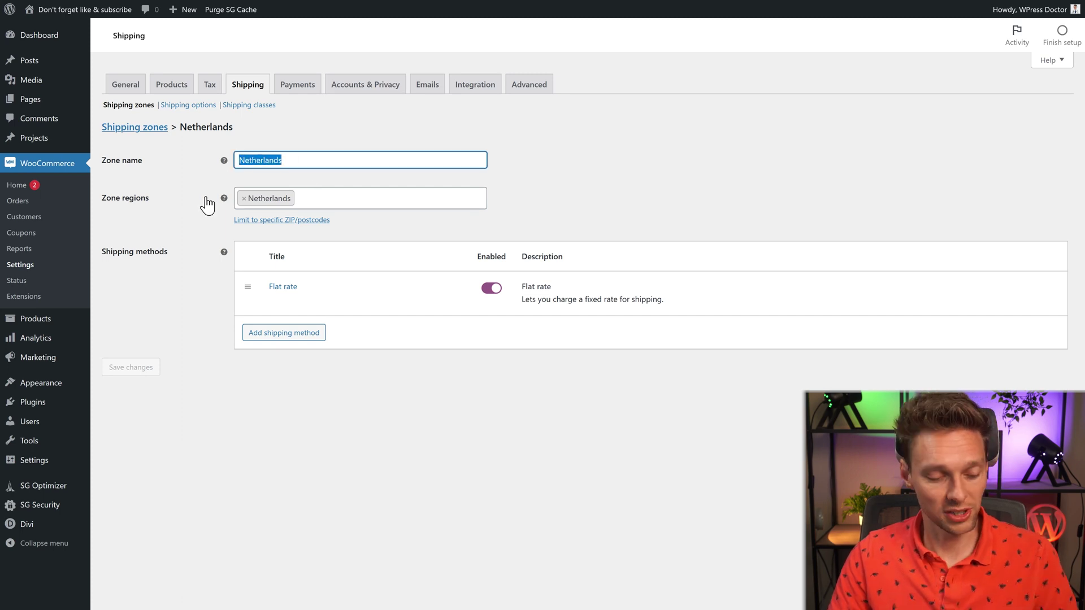
{"action": "type", "text": "Europe"}
{"action": "left_click", "coordinate": [223, 197]}
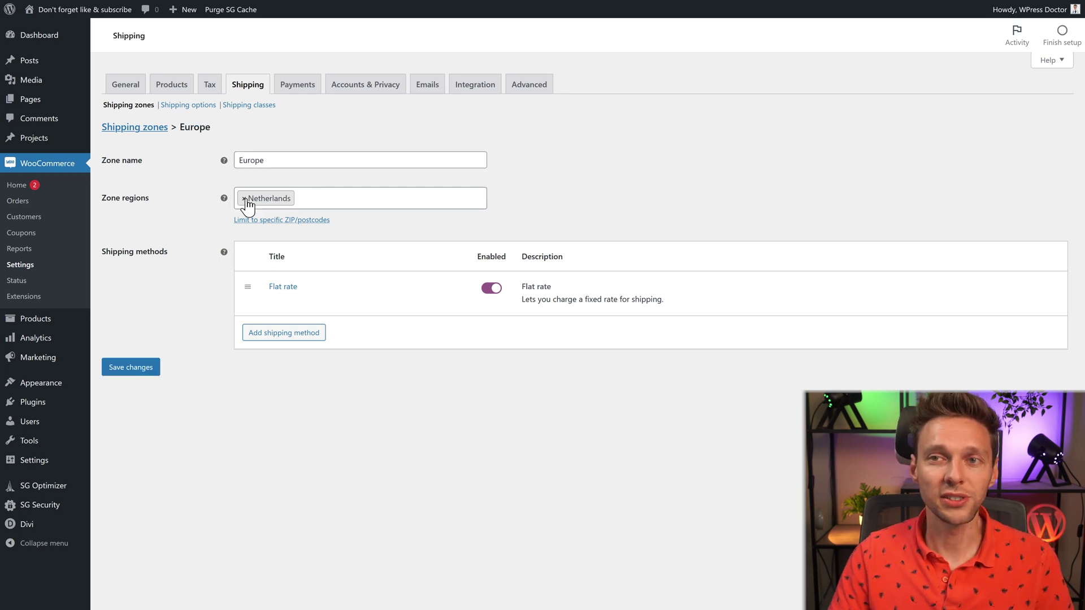
Add Germany, Belgium and France to the zone's regions
{"action": "left_click", "coordinate": [316, 201]}
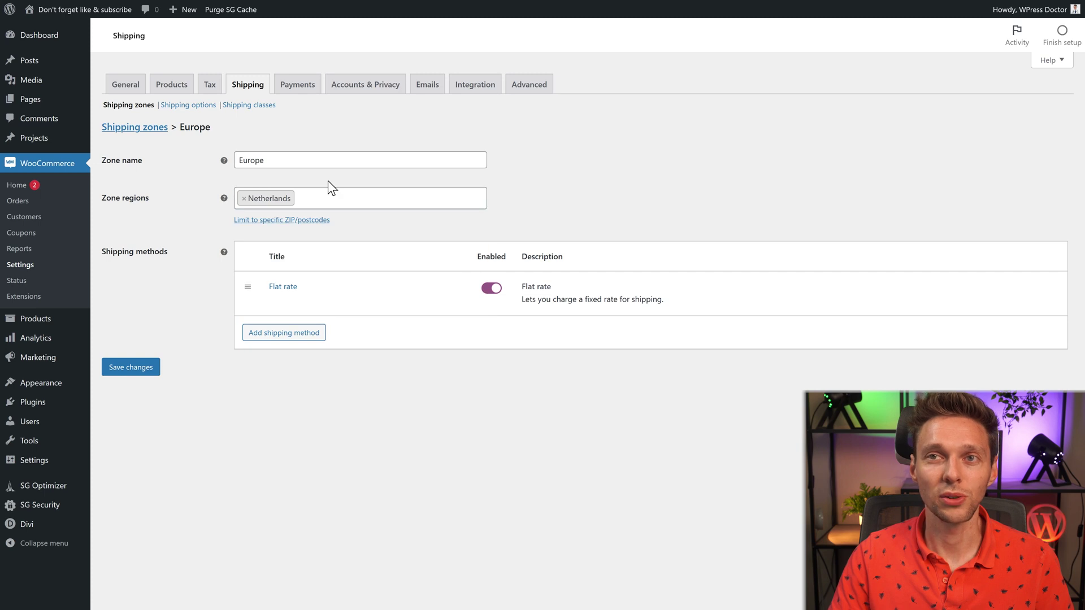
{"action": "left_click", "coordinate": [330, 194]}
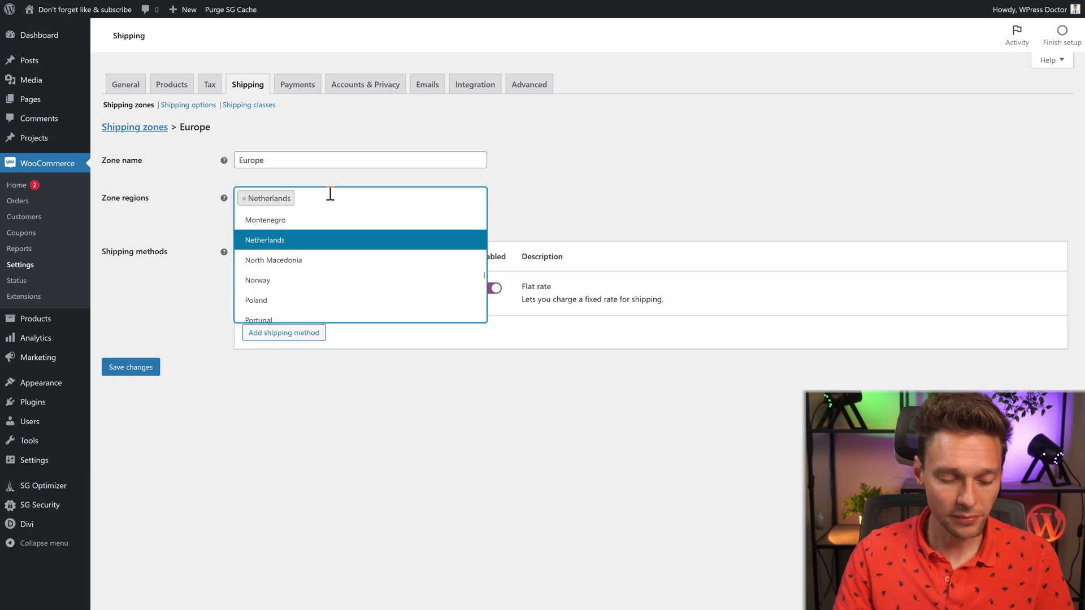
{"action": "type", "text": "Ger"}
{"action": "key", "text": "Return"}
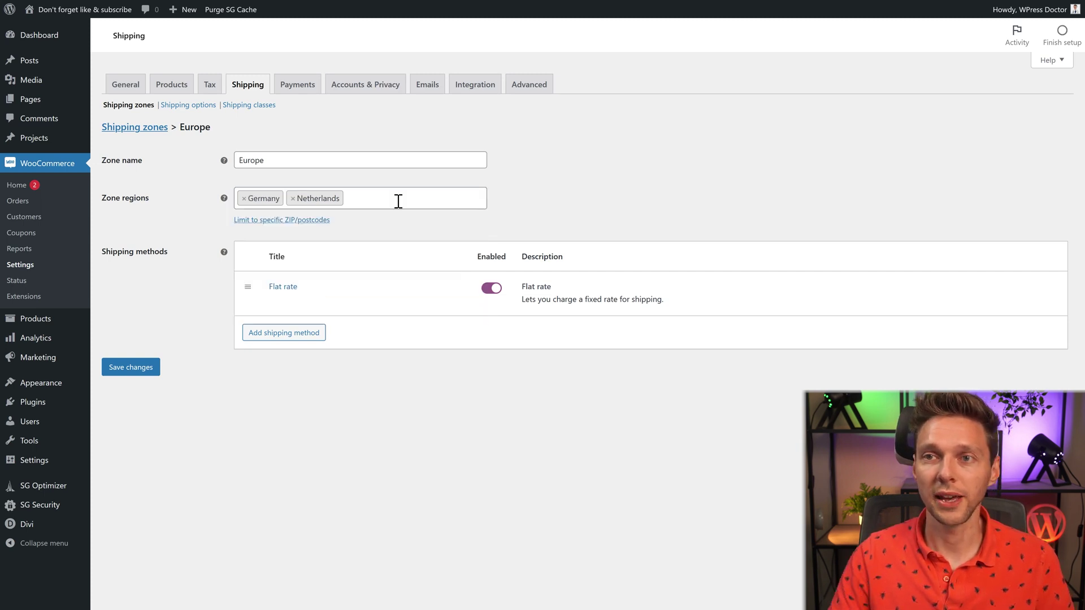
{"action": "type", "text": "Belgium"}
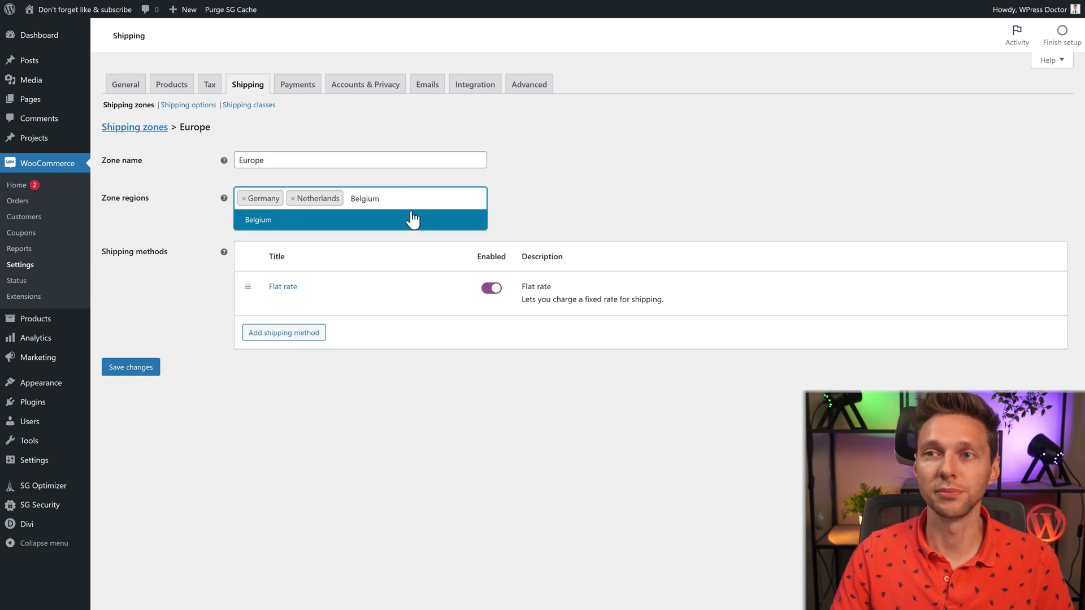
{"action": "left_click", "coordinate": [413, 218]}
{"action": "type", "text": "France"}
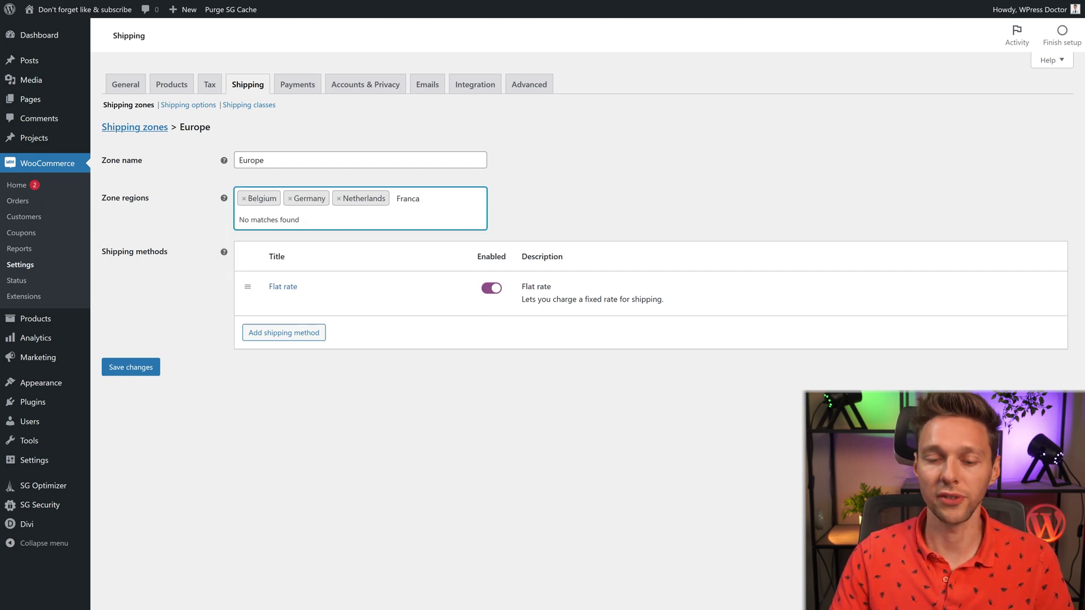
{"action": "key", "text": "Return"}
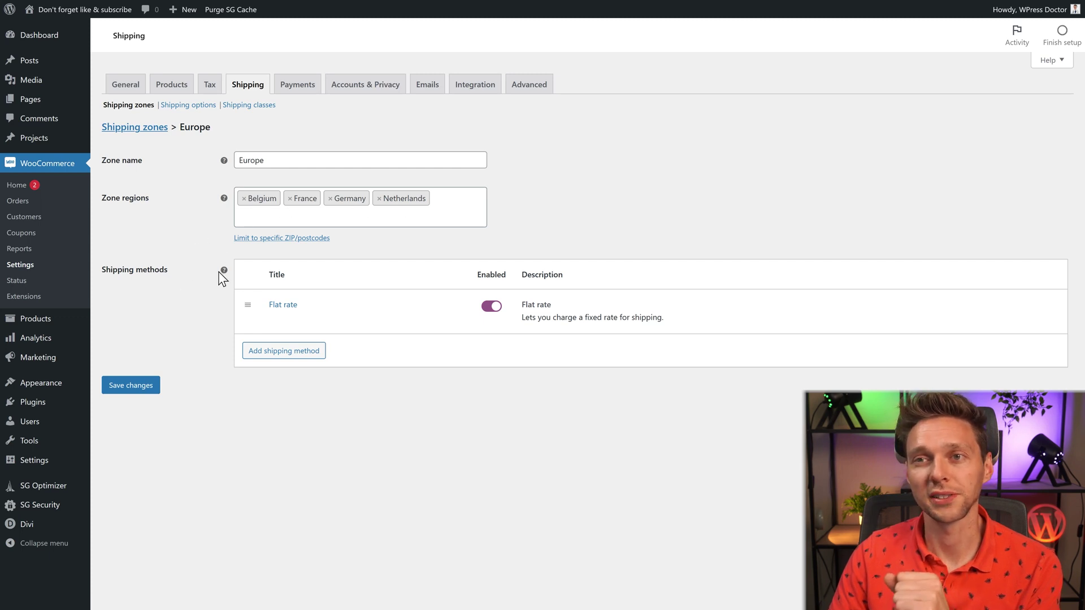
{"action": "mouse_move", "coordinate": [277, 311]}
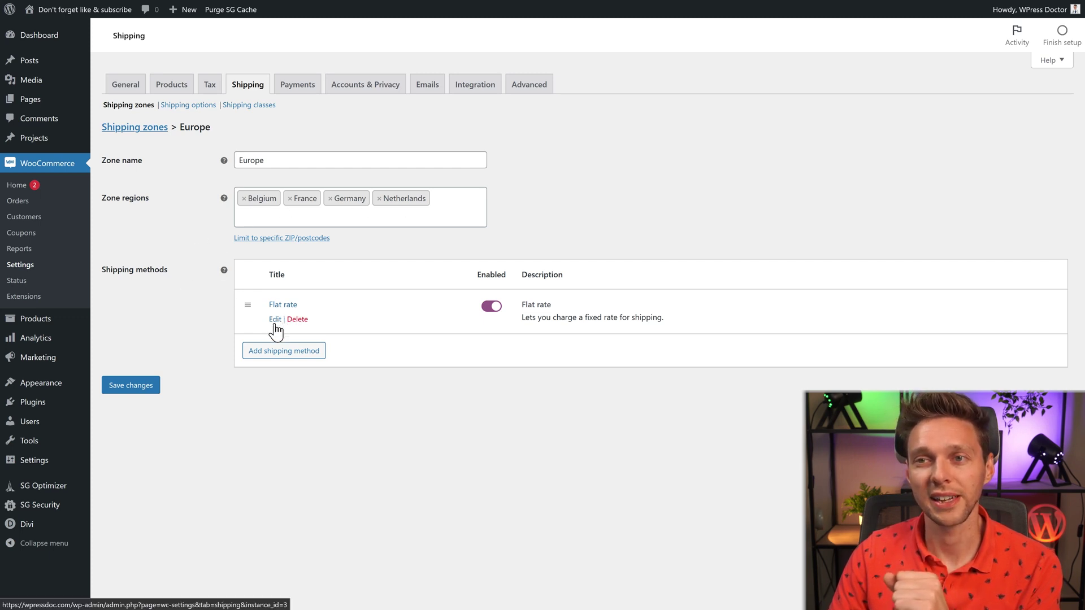
Title the Europe zone's flat rate UPS with a cost of 8.95 and save it
{"action": "left_click", "coordinate": [275, 319]}
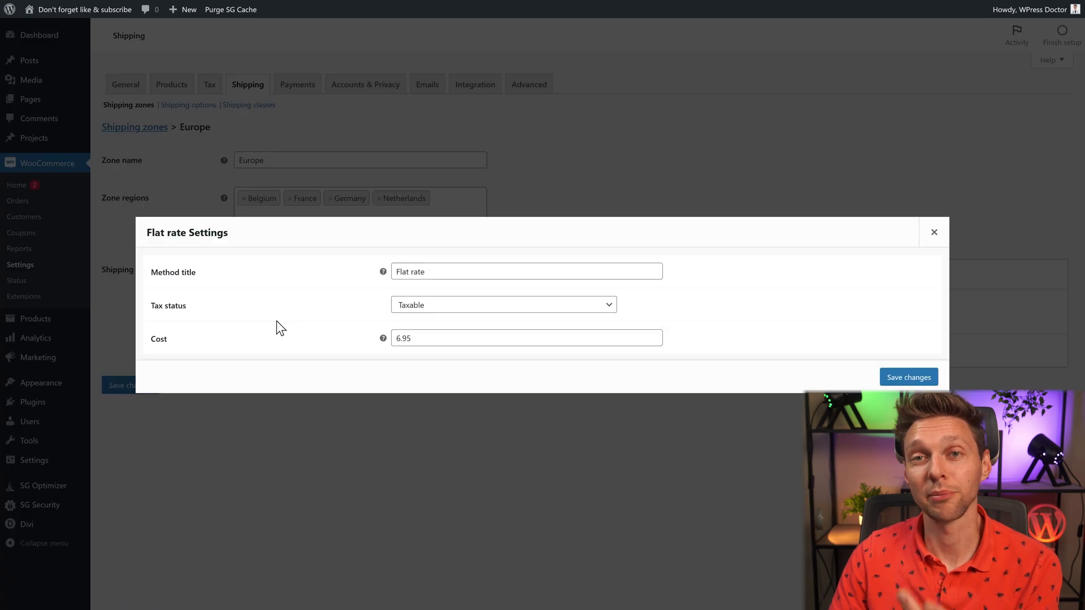
{"action": "left_click", "coordinate": [436, 310]}
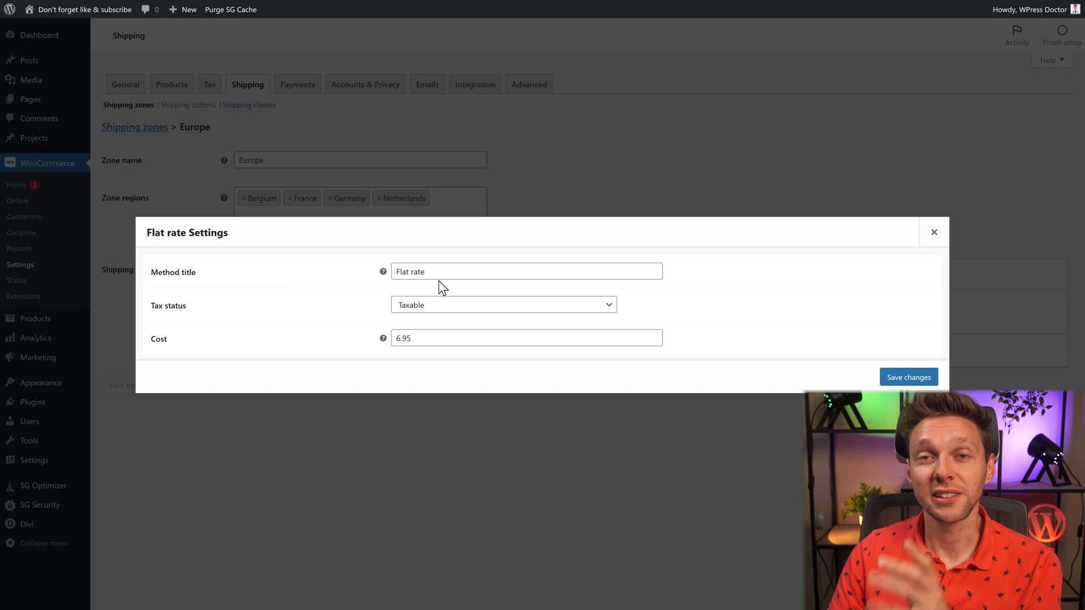
{"action": "left_click_drag", "start_coordinate": [439, 275], "coordinate": [369, 284]}
{"action": "type", "text": "PU"}
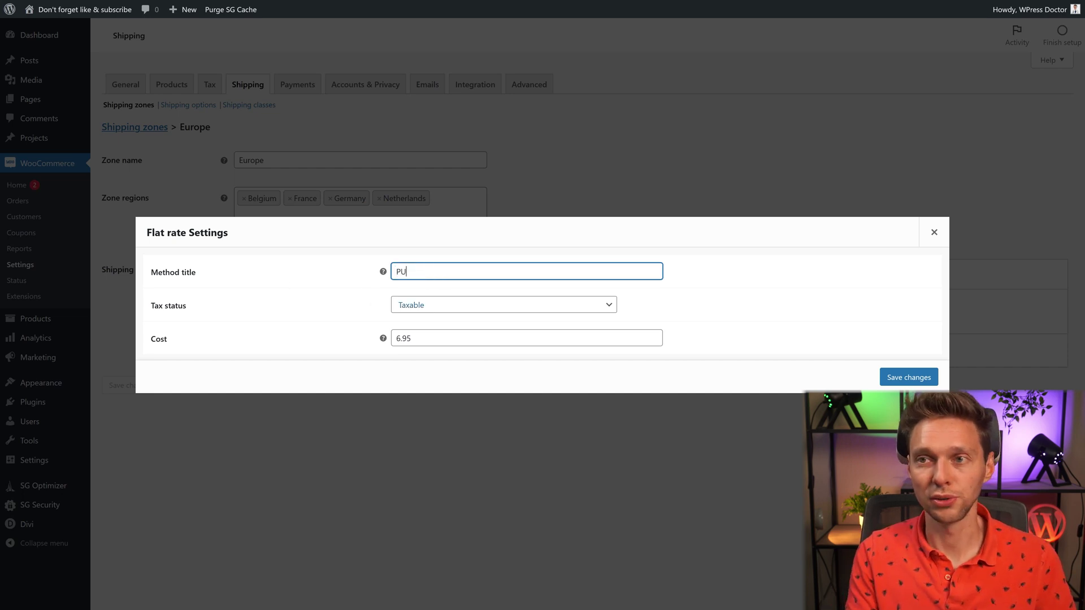
{"action": "type", "text": "UPS"}
{"action": "left_click", "coordinate": [398, 339]}
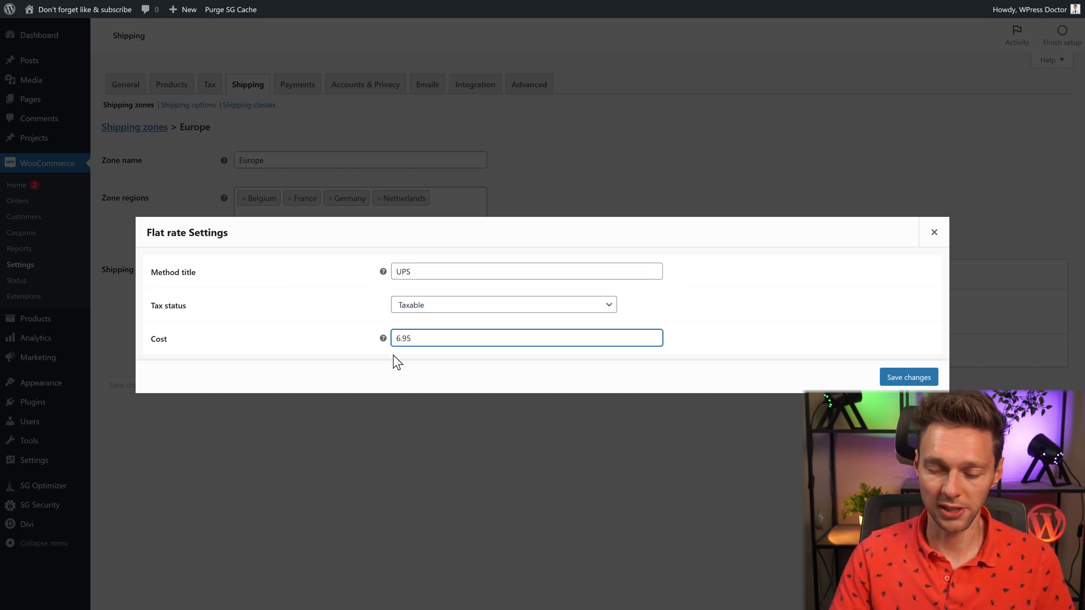
{"action": "key", "text": "Delete"}
{"action": "type", "text": "8"}
{"action": "key", "text": "Return"}
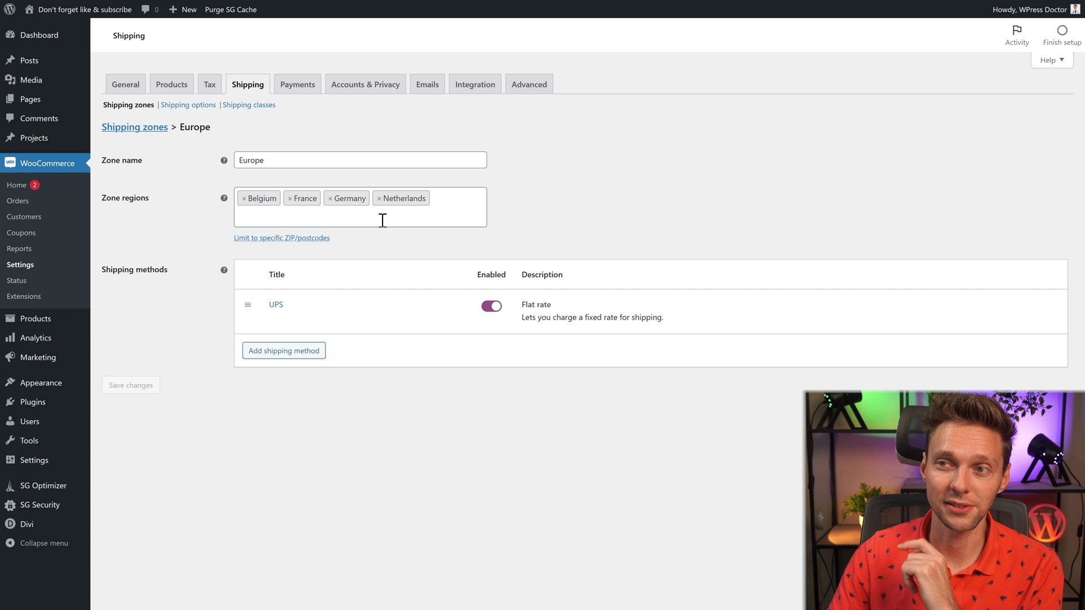
Rename the zone to West-Europe and add a Free shipping method to it
{"action": "left_click", "coordinate": [286, 166]}
{"action": "type", "text": "West-"}
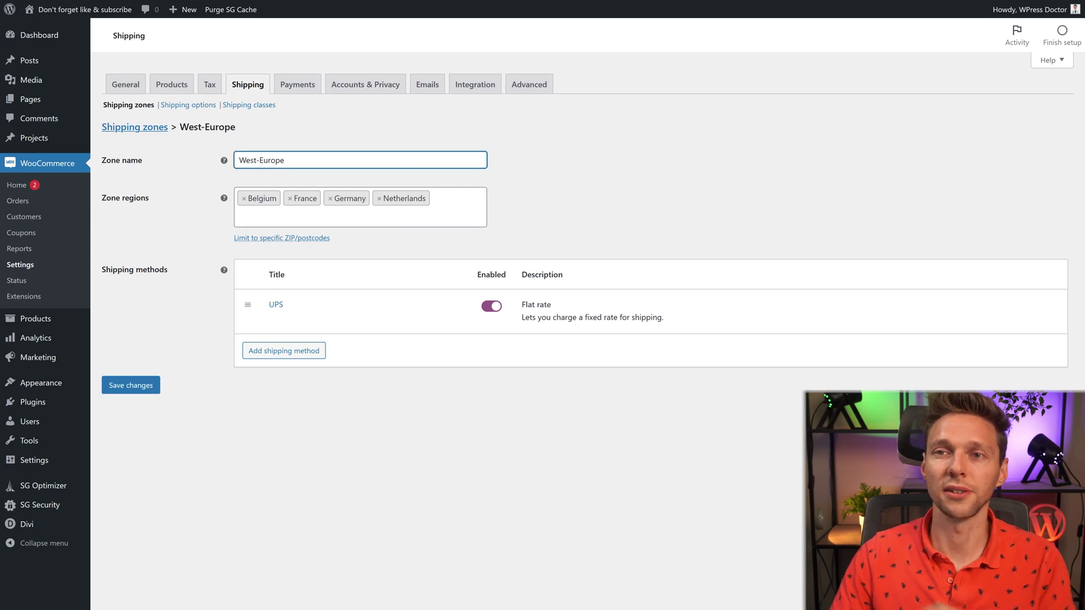
{"action": "left_click", "coordinate": [287, 354]}
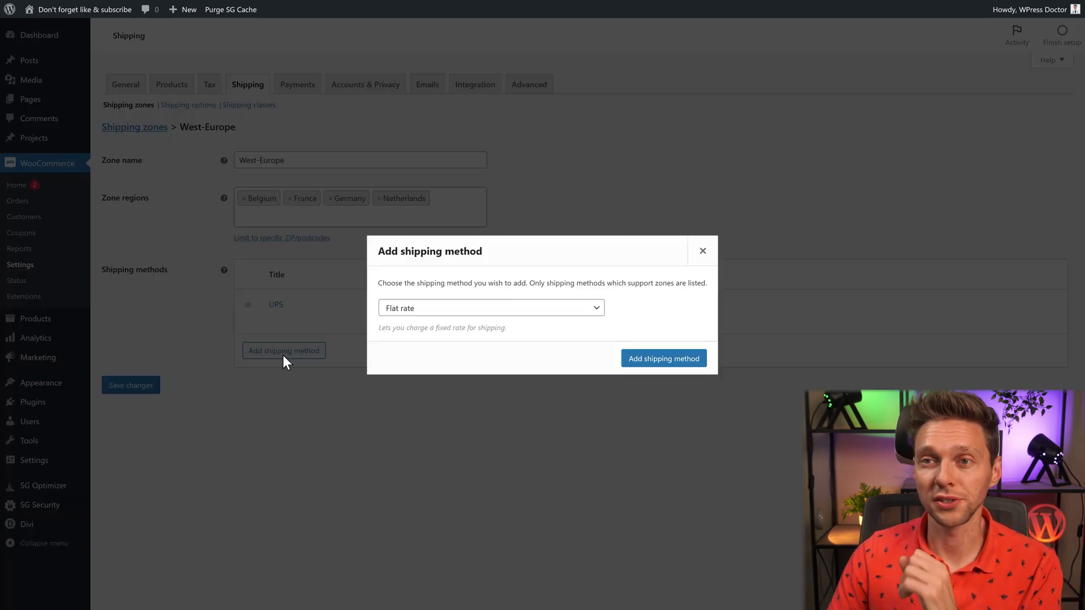
{"action": "left_click", "coordinate": [422, 311]}
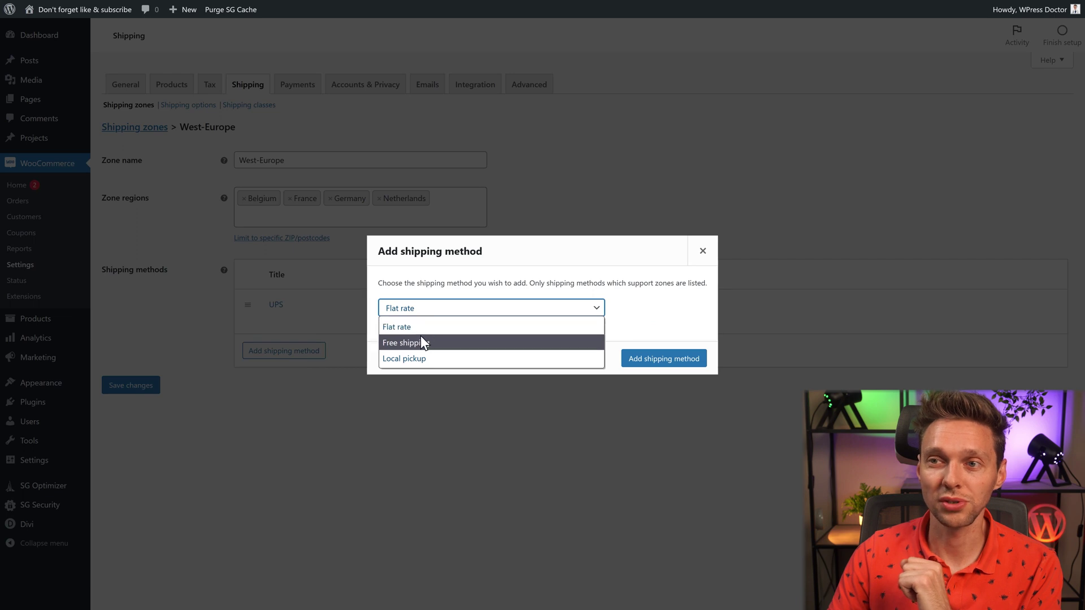
{"action": "left_click", "coordinate": [420, 342]}
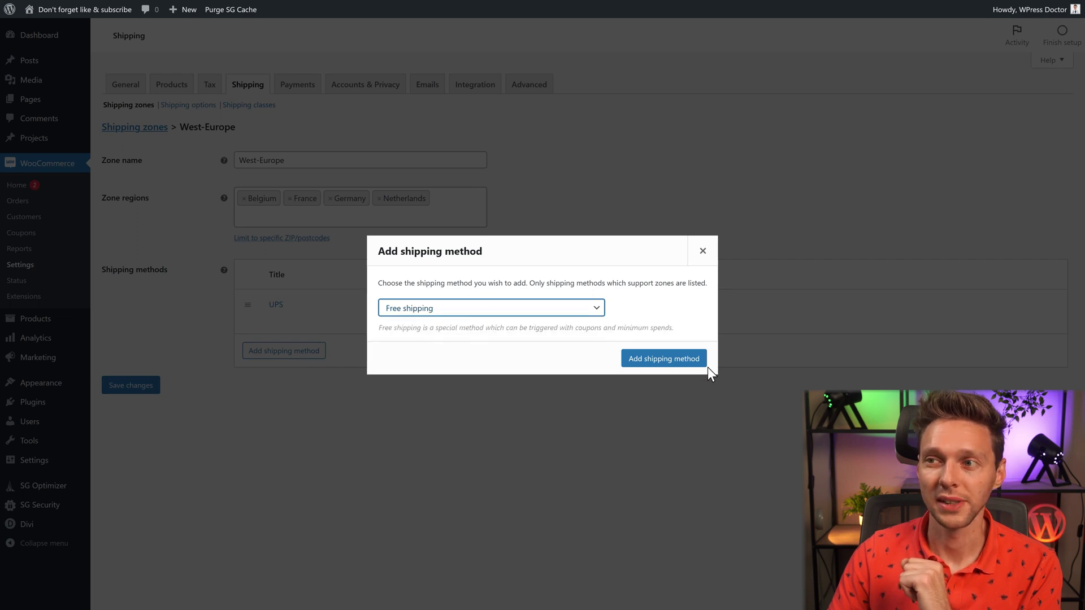
{"action": "left_click", "coordinate": [674, 360]}
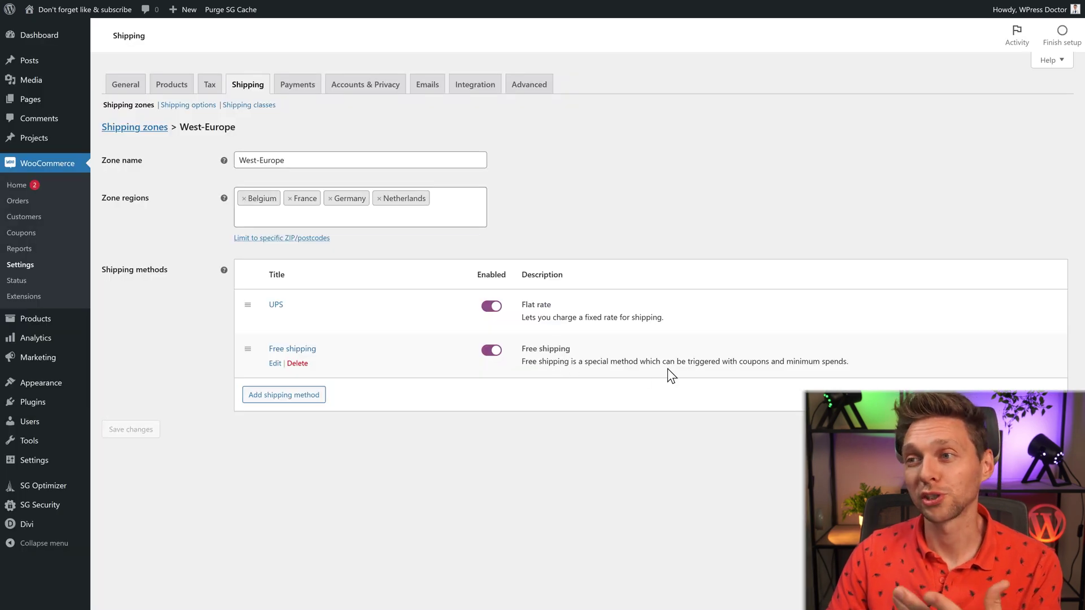
{"action": "left_click_drag", "start_coordinate": [723, 363], "coordinate": [834, 364]}
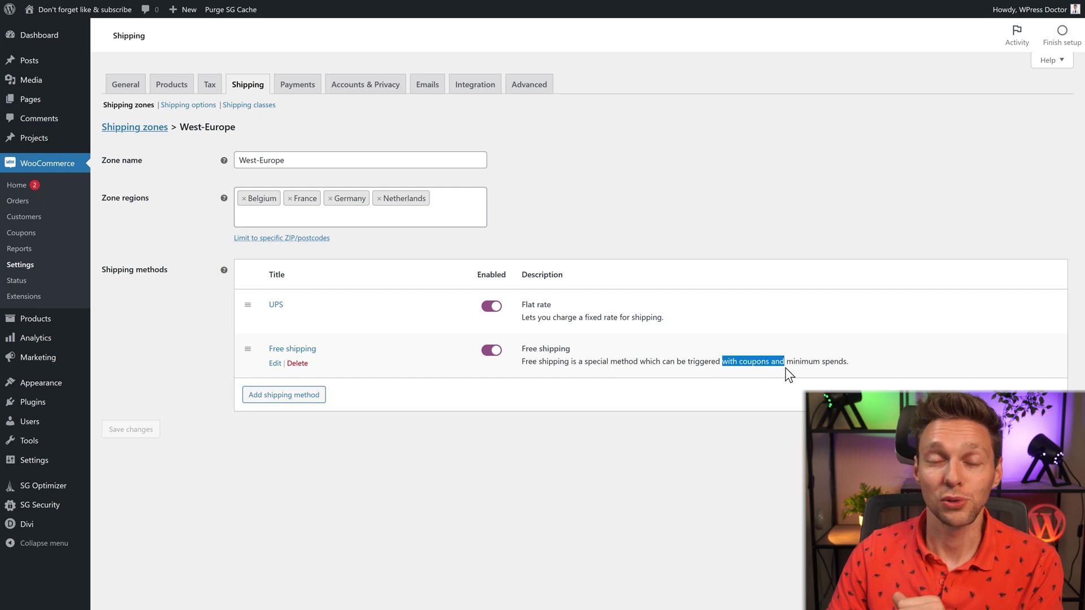
{"action": "left_click", "coordinate": [831, 362]}
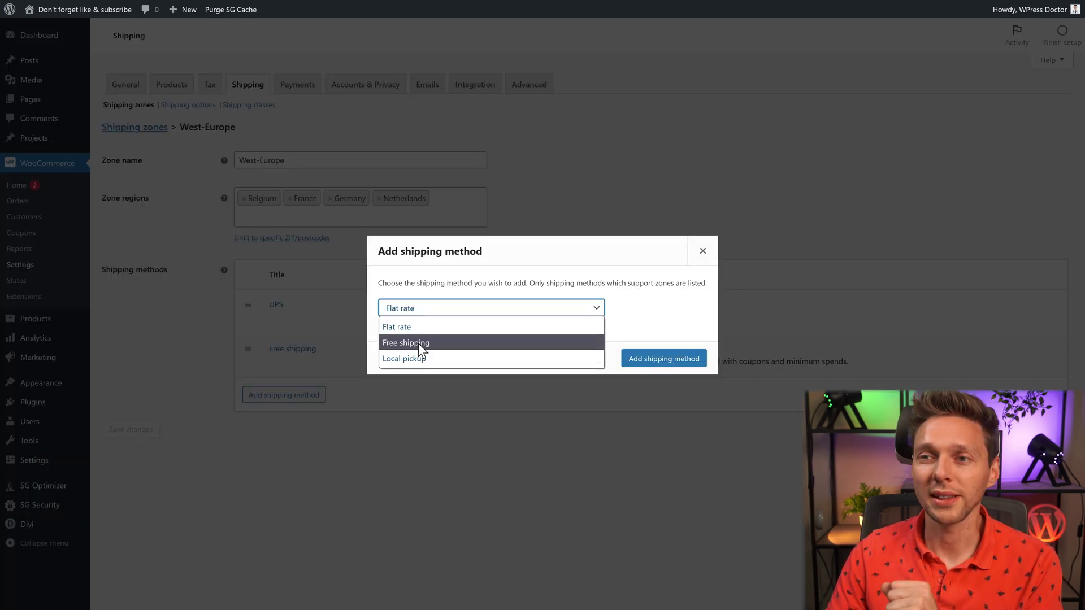
Add a FedEX flat rate costing 6.95 and move Free shipping below it
{"action": "left_click", "coordinate": [407, 326]}
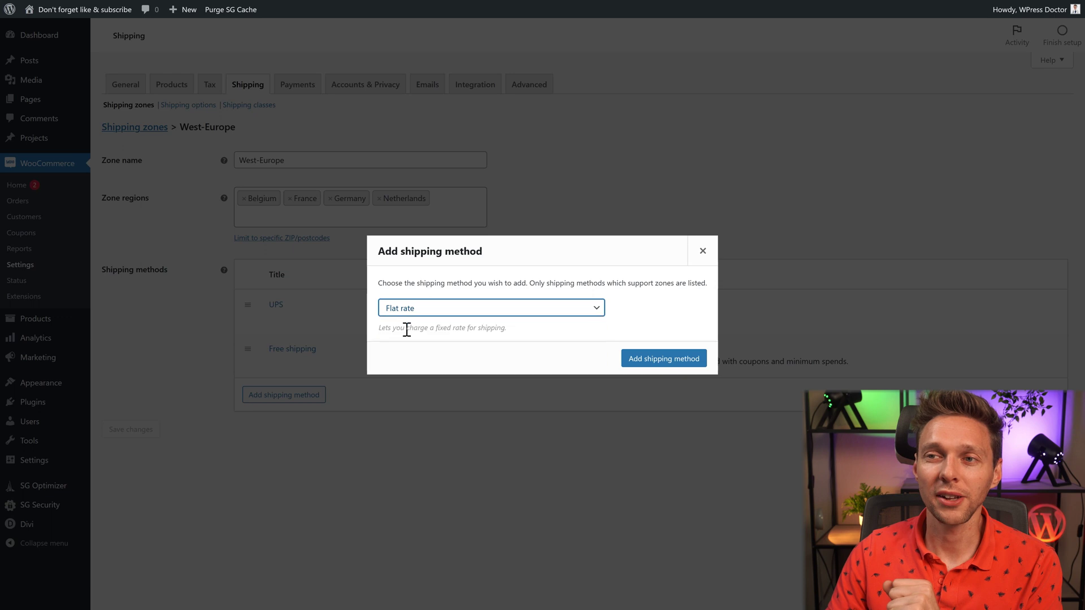
{"action": "left_click", "coordinate": [641, 358]}
{"action": "left_click", "coordinate": [276, 406]}
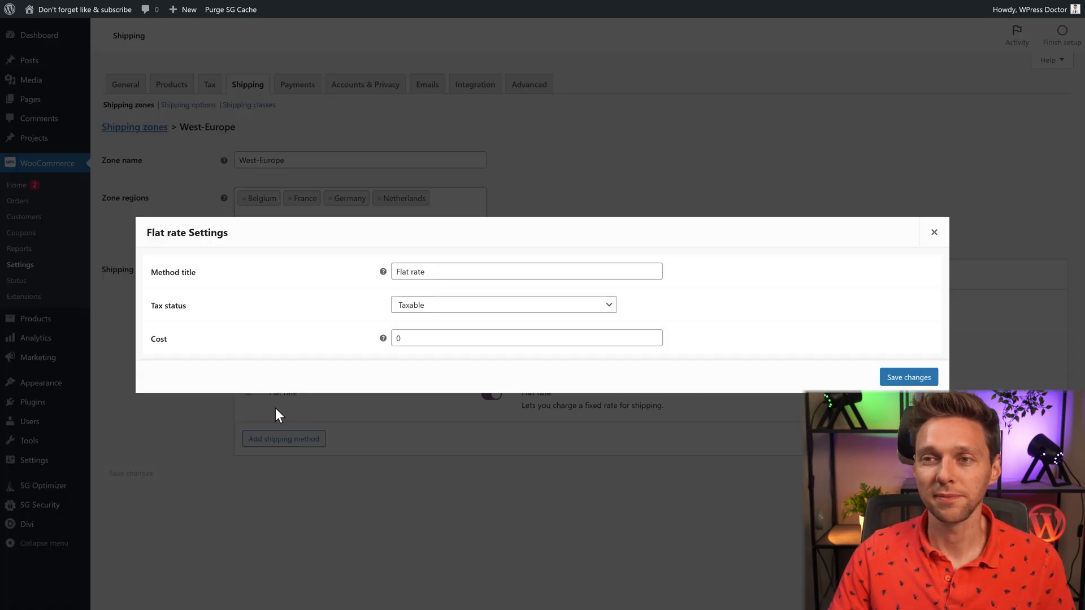
{"action": "type", "text": "FedEX"}
{"action": "double_click", "coordinate": [396, 339]}
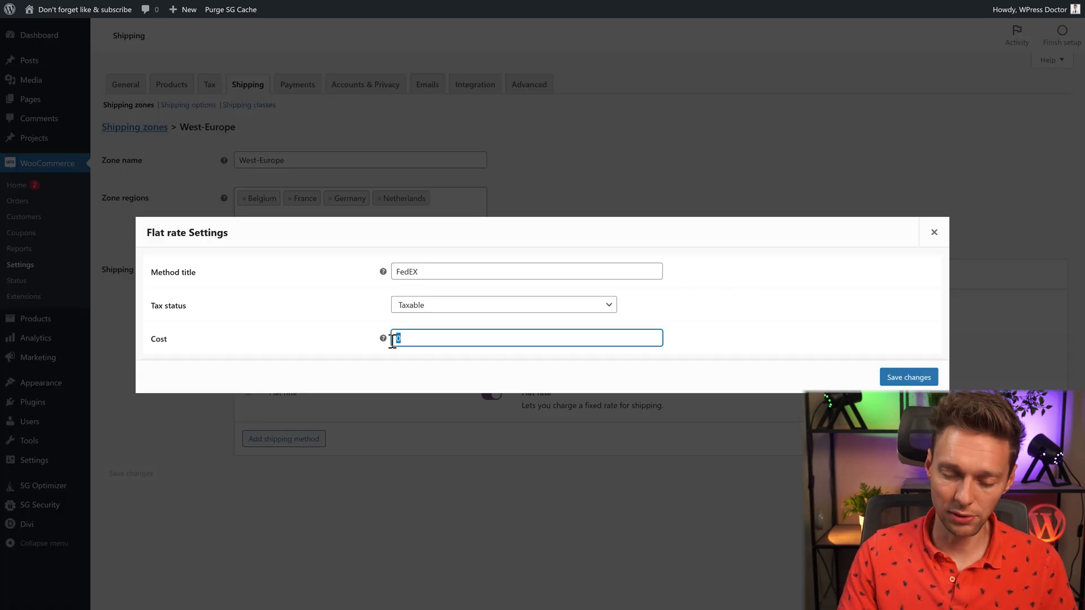
{"action": "type", "text": "7"}
{"action": "key", "text": "BackSpace"}
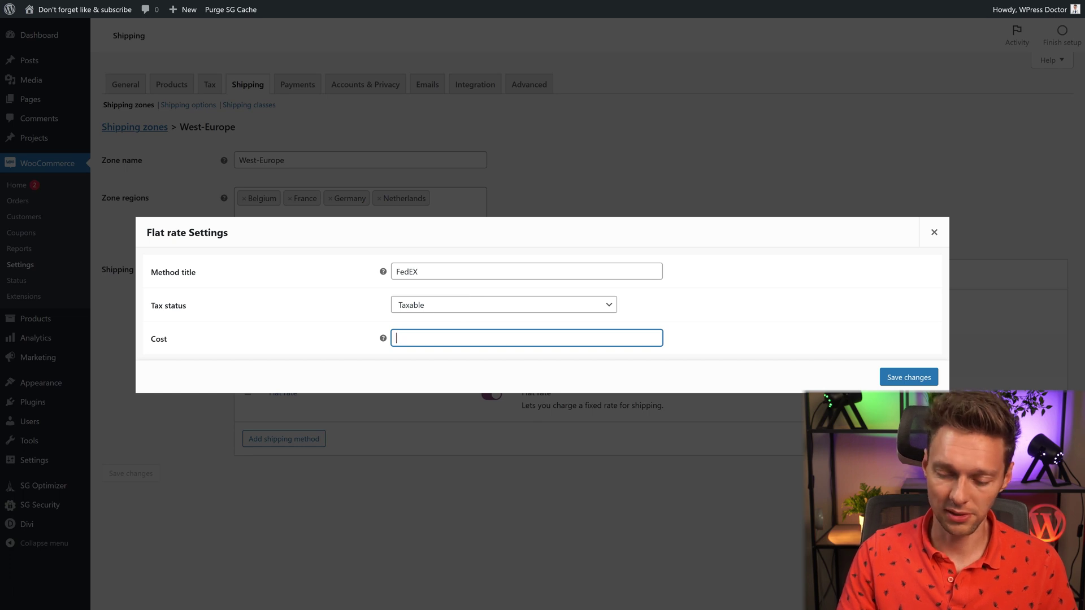
{"action": "type", "text": "6.95"}
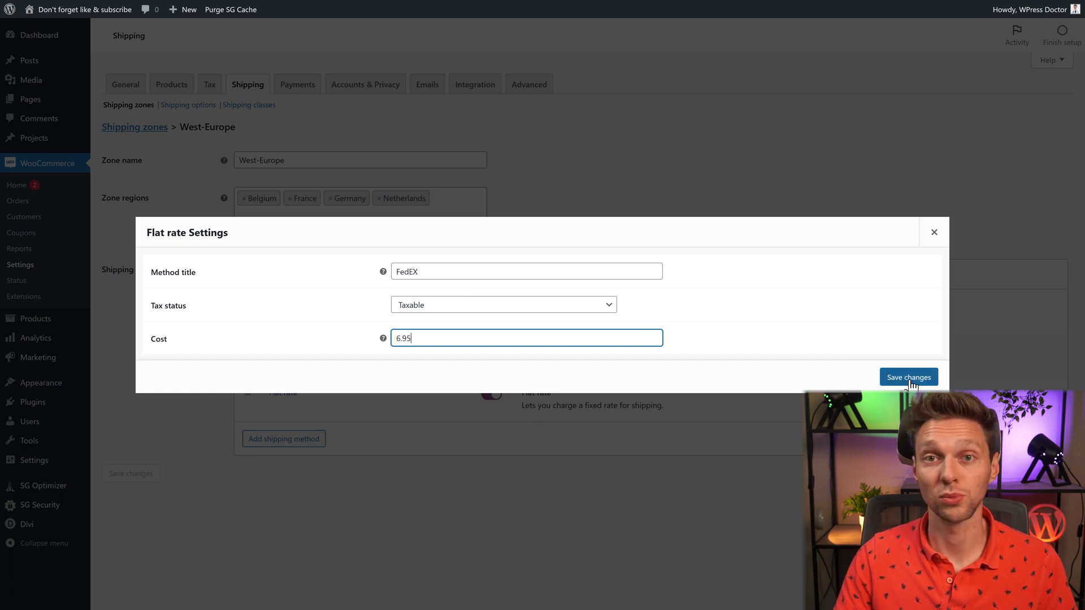
{"action": "left_click", "coordinate": [913, 383]}
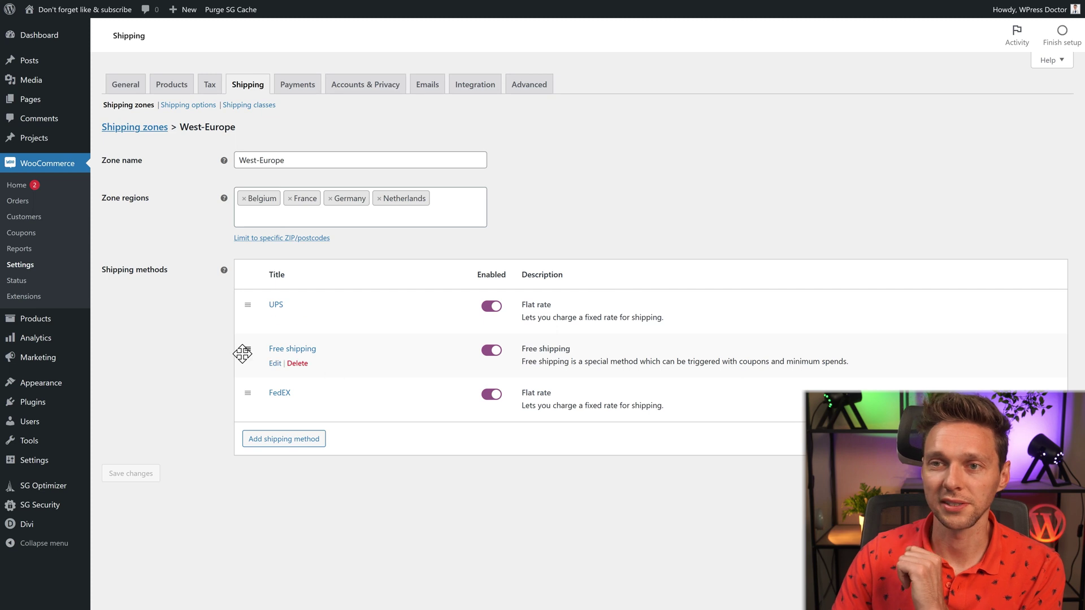
{"action": "left_click_drag", "start_coordinate": [248, 353], "coordinate": [248, 394]}
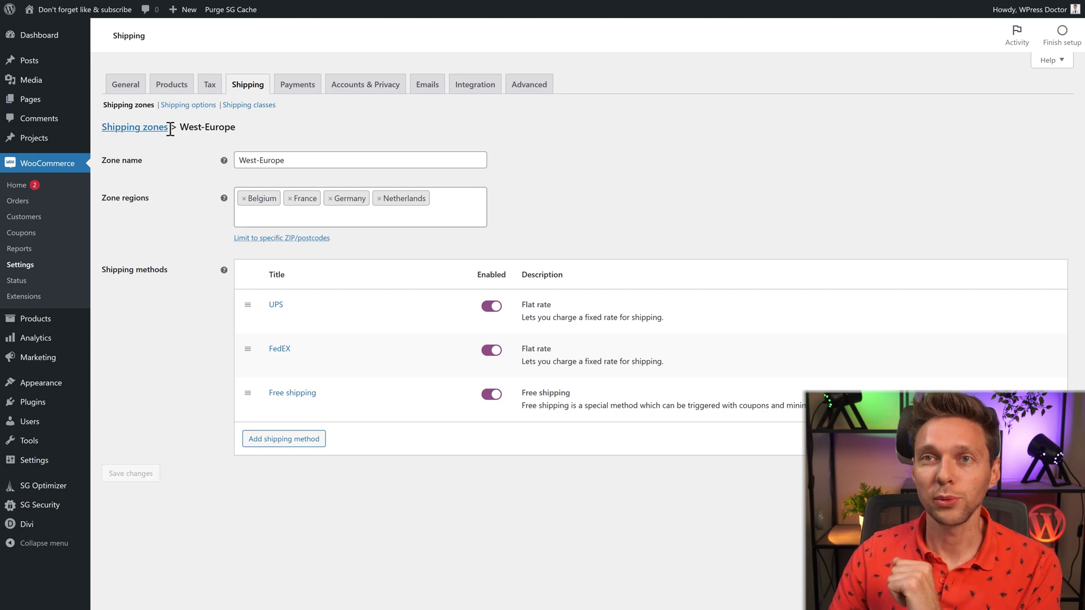
Create a zone named United States with United States (US) as its only region
{"action": "left_click", "coordinate": [135, 128]}
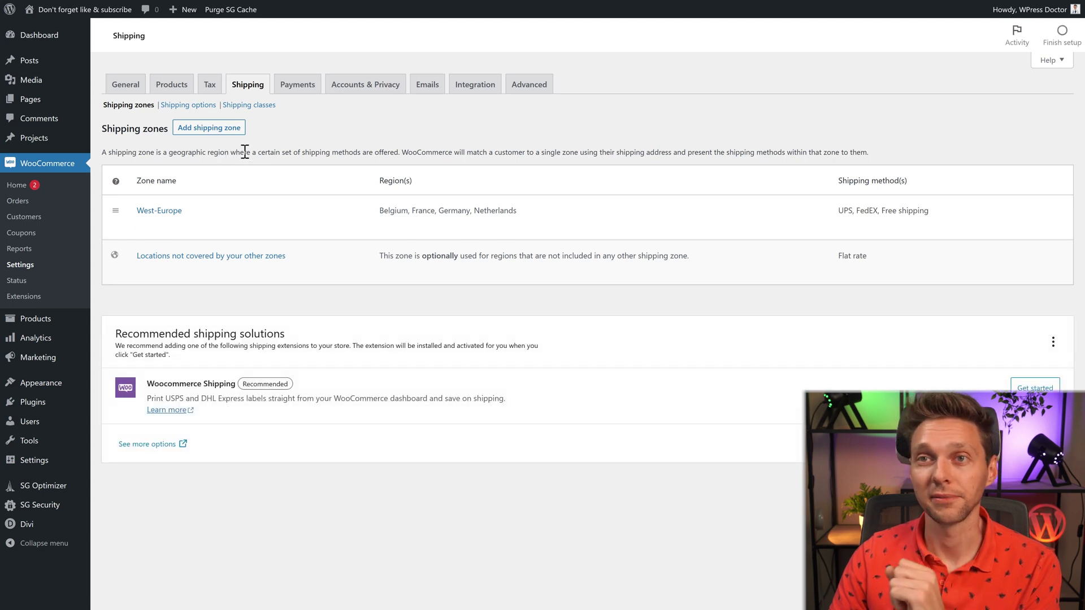
{"action": "left_click", "coordinate": [198, 130]}
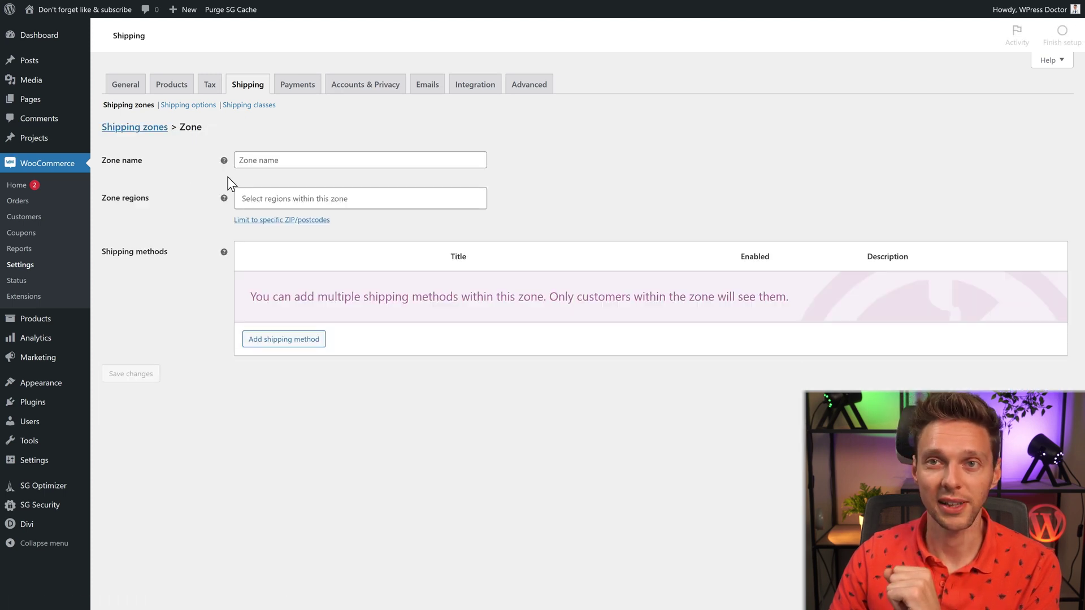
{"action": "left_click", "coordinate": [267, 161]}
{"action": "type", "text": "Unit"}
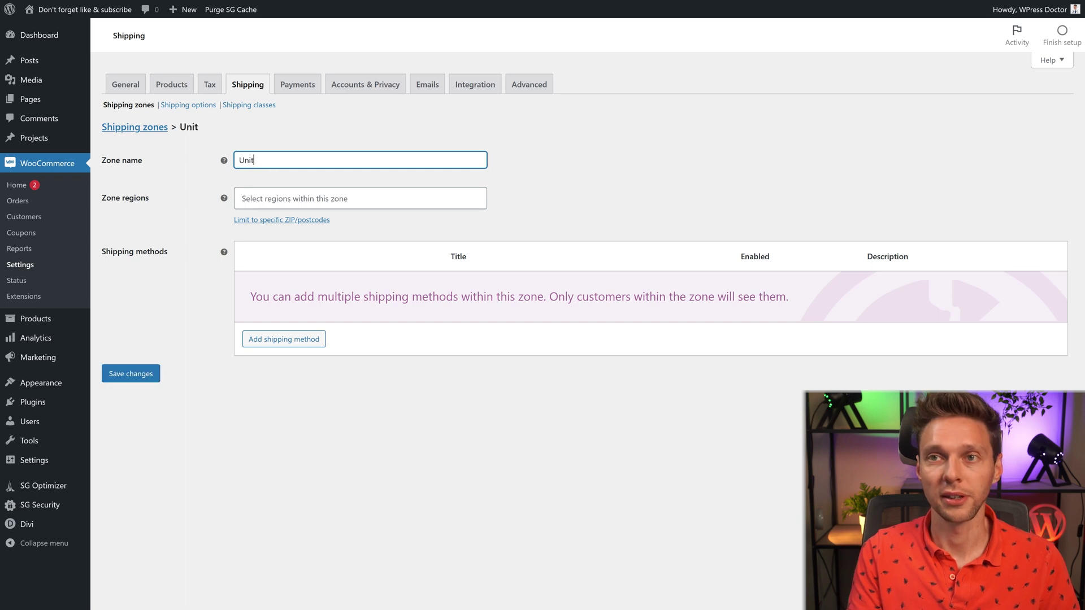
{"action": "type", "text": "ed S"}
{"action": "key", "text": "BackSpace"}
{"action": "key", "text": "BackSpace"}
{"action": "key", "text": "BackSpace"}
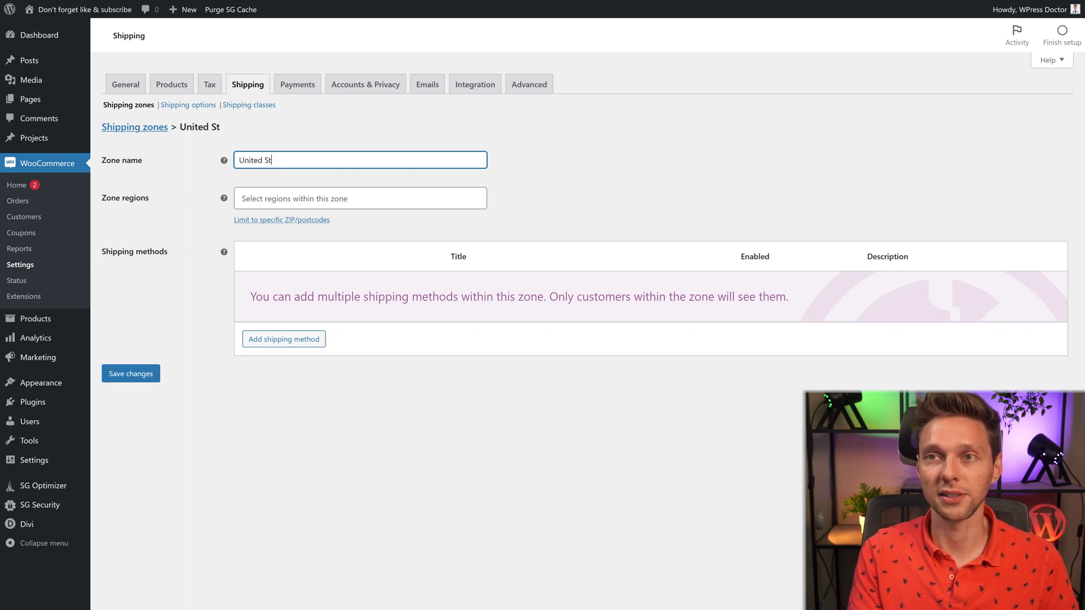
{"action": "type", "text": "ates"}
{"action": "left_click", "coordinate": [302, 201]}
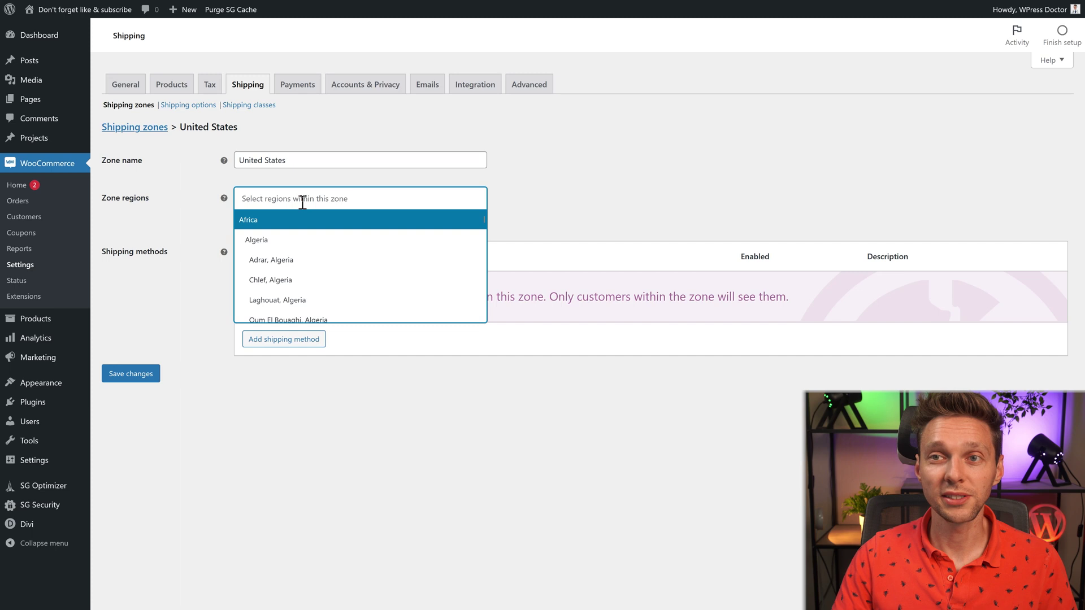
{"action": "type", "text": "united"}
{"action": "left_click", "coordinate": [302, 263]}
{"action": "left_click", "coordinate": [352, 200]}
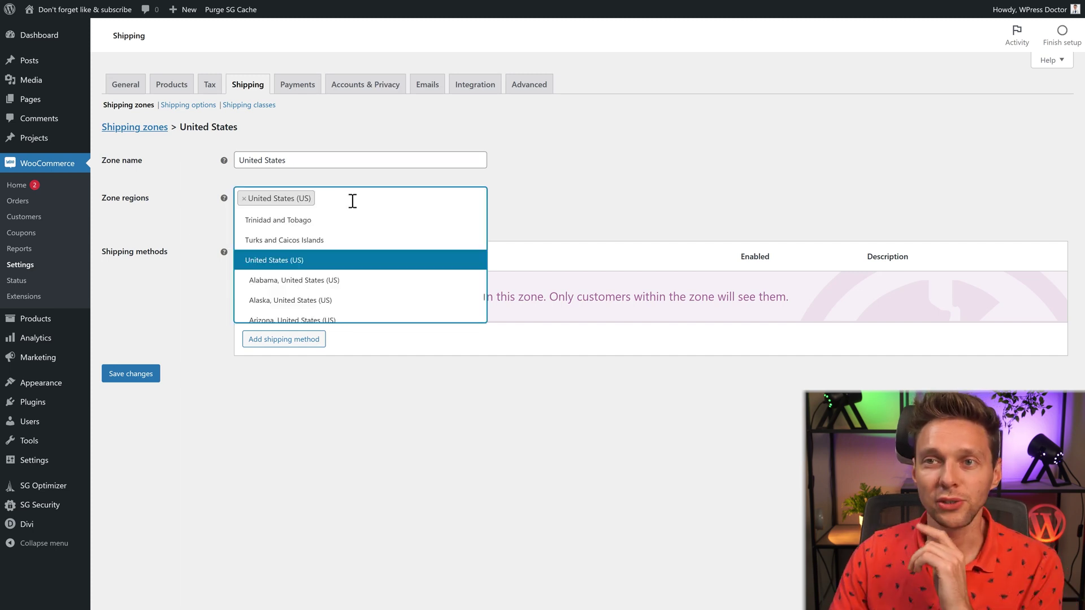
{"action": "left_click", "coordinate": [304, 285]}
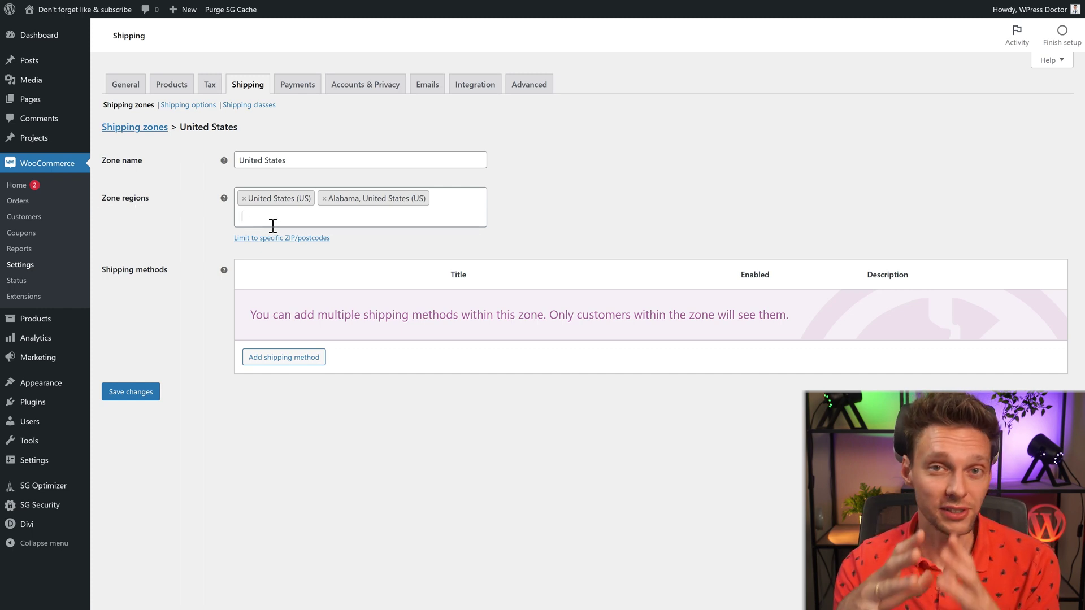
{"action": "key", "text": "BackSpace"}
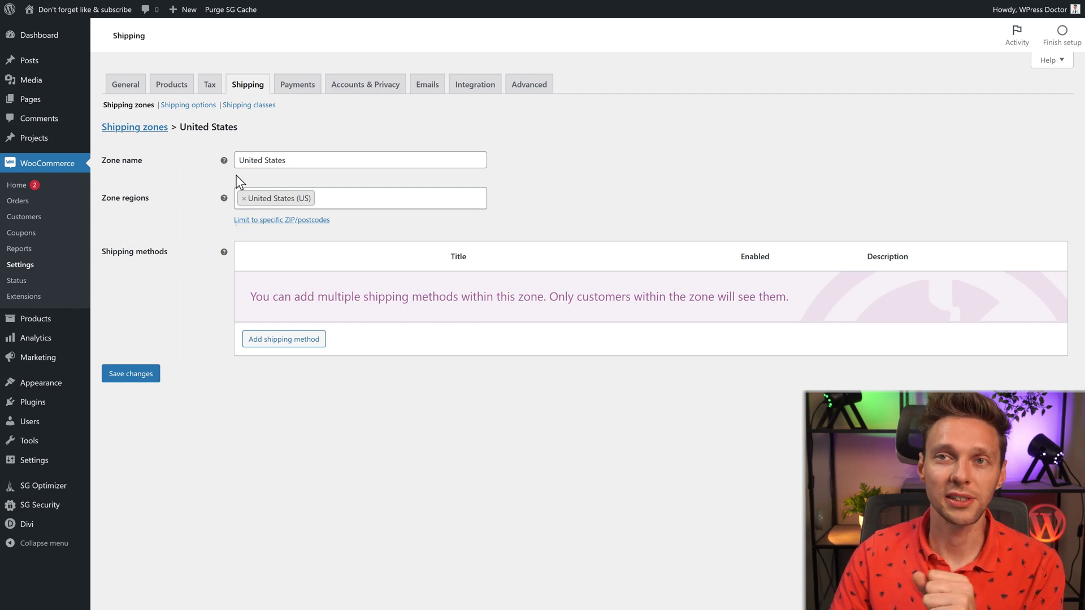
Add a flat rate method titled UPS to the United States zone
{"action": "left_click", "coordinate": [288, 342]}
{"action": "left_click", "coordinate": [415, 315]}
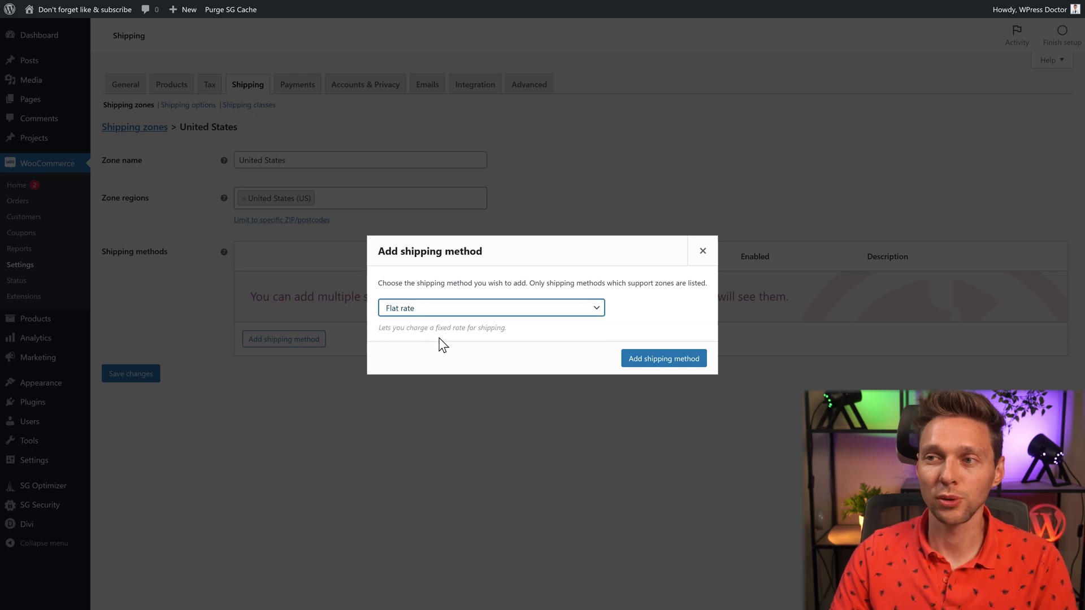
{"action": "left_click", "coordinate": [652, 359]}
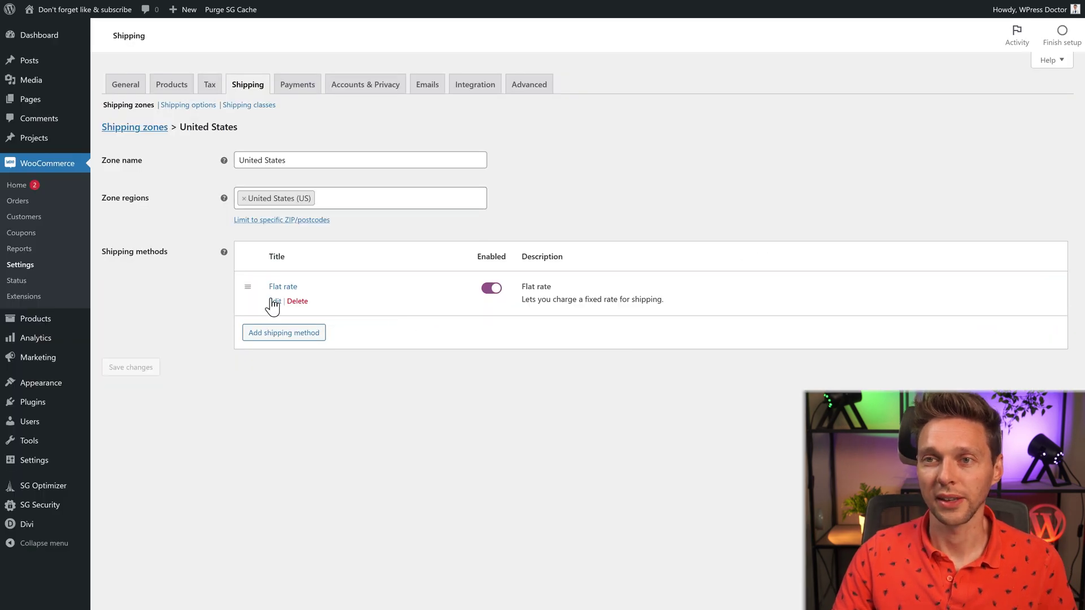
{"action": "left_click", "coordinate": [275, 301]}
{"action": "left_click_drag", "start_coordinate": [428, 272], "coordinate": [382, 275]}
{"action": "type", "text": "UPS"}
{"action": "key", "text": "Tab"}
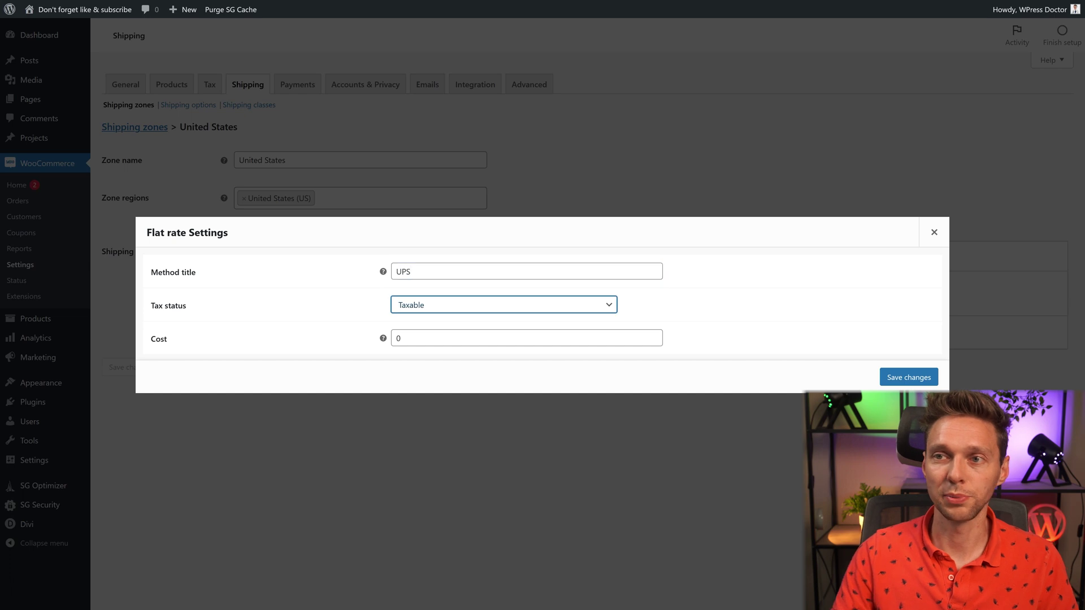
{"action": "key", "text": "Tab"}
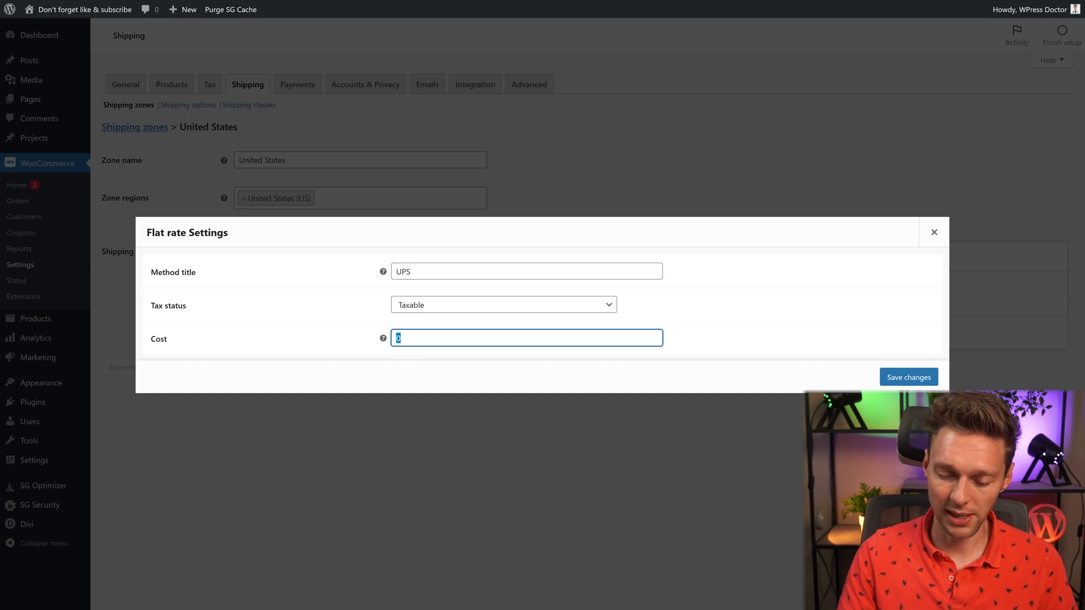
{"action": "type", "text": "8.00"}
{"action": "left_click", "coordinate": [909, 377]}
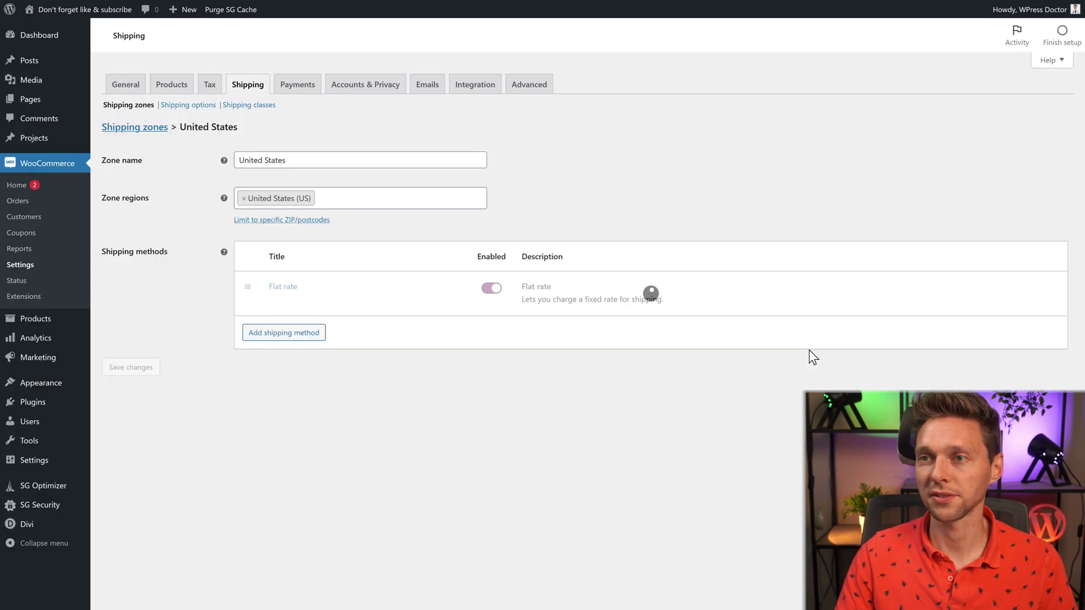
Add a second flat rate titled FedEXE with a cost of 6.95
{"action": "left_click", "coordinate": [284, 332]}
{"action": "left_click", "coordinate": [405, 312]}
{"action": "left_click", "coordinate": [646, 356]}
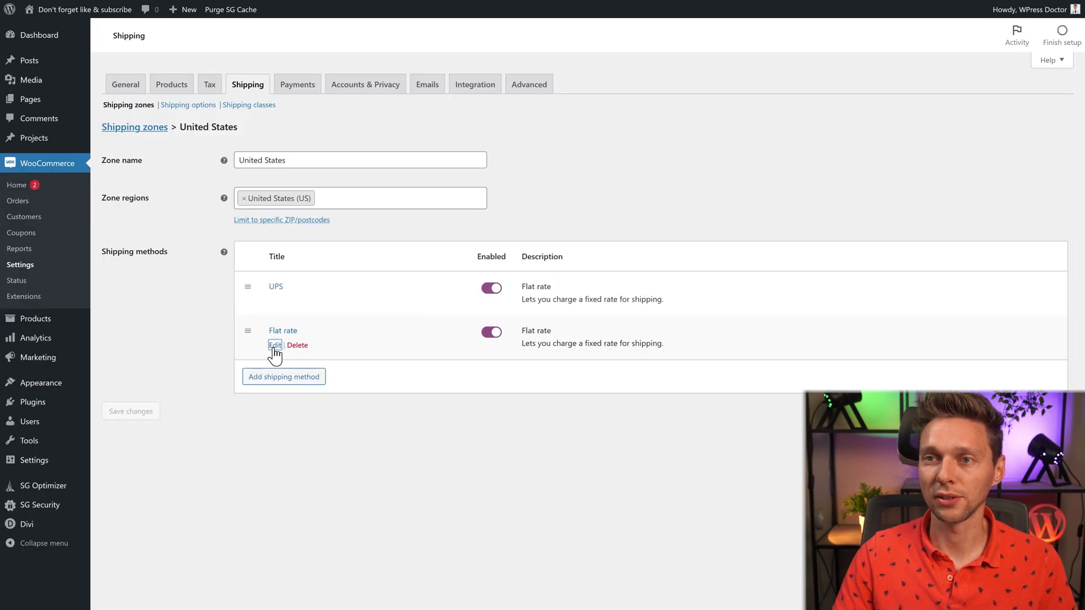
{"action": "left_click", "coordinate": [276, 346]}
{"action": "left_click_drag", "start_coordinate": [458, 277], "coordinate": [384, 289]}
{"action": "type", "text": "FedEXE"}
{"action": "left_click_drag", "start_coordinate": [430, 338], "coordinate": [386, 346]}
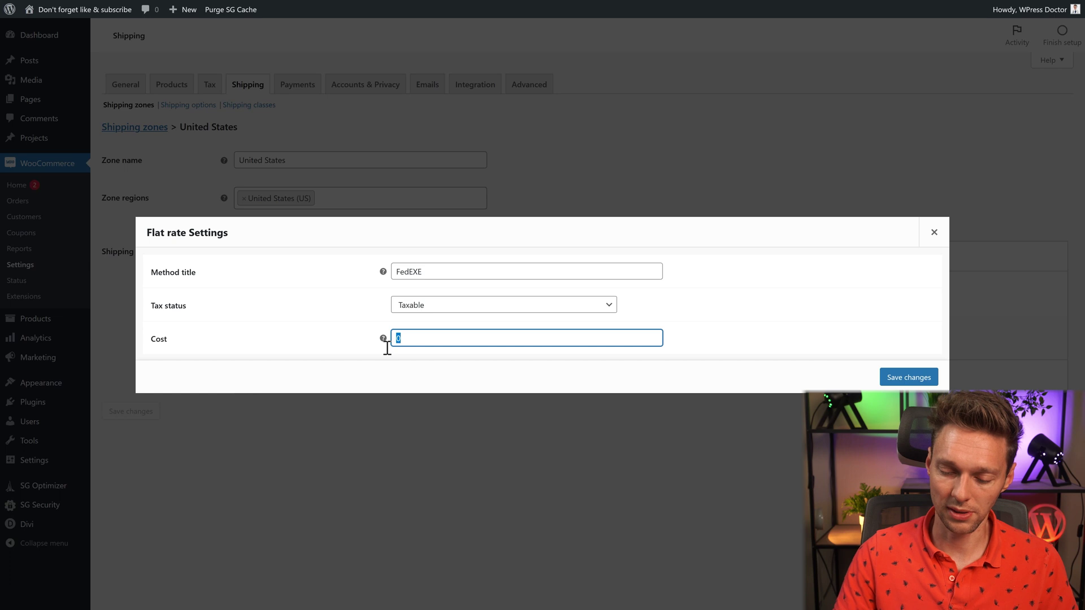
{"action": "key", "text": "BackSpace"}
{"action": "type", "text": ".95"}
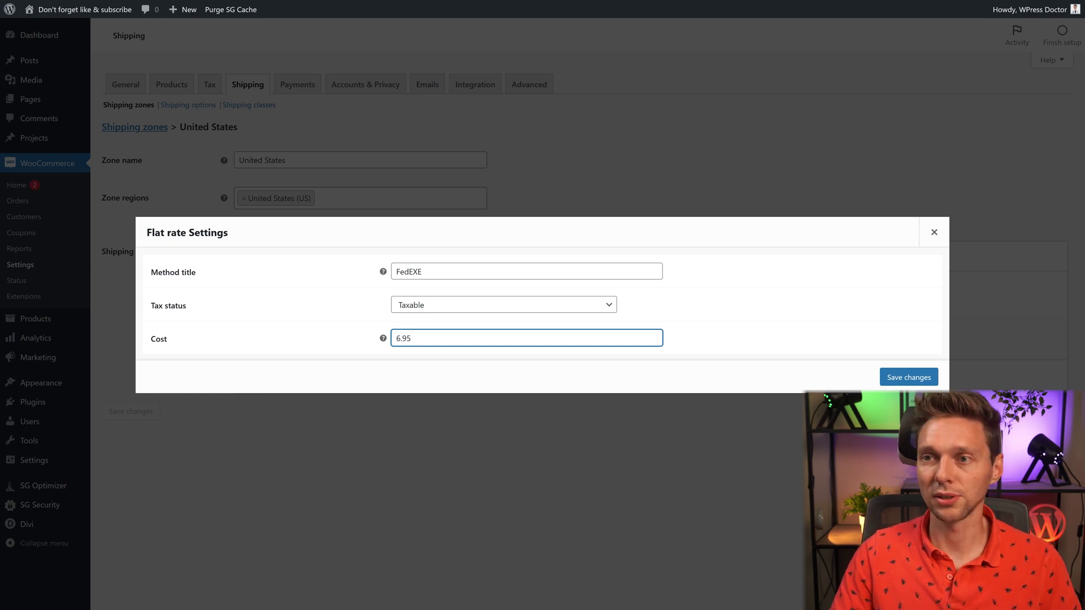
{"action": "left_click", "coordinate": [909, 377]}
Add a Free shipping method to the United States zone
{"action": "left_click", "coordinate": [288, 377]}
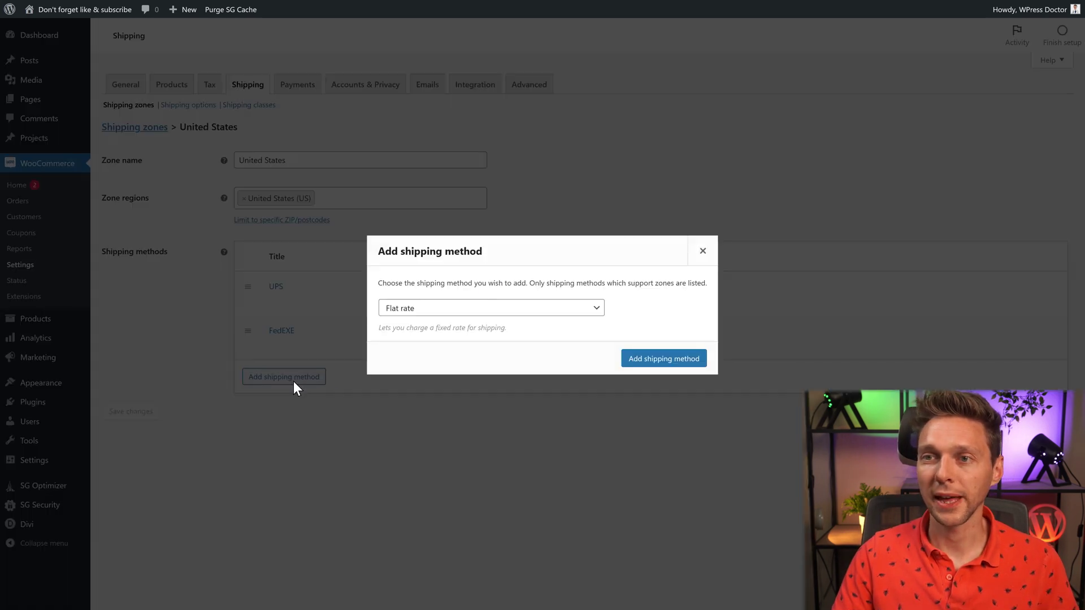
{"action": "left_click", "coordinate": [444, 310]}
{"action": "left_click", "coordinate": [447, 359]}
{"action": "left_click", "coordinate": [415, 309]}
{"action": "left_click", "coordinate": [408, 342]}
Set the UPS rate's cost to 30 and recheck the FedEXE settings
{"action": "left_click", "coordinate": [644, 360]}
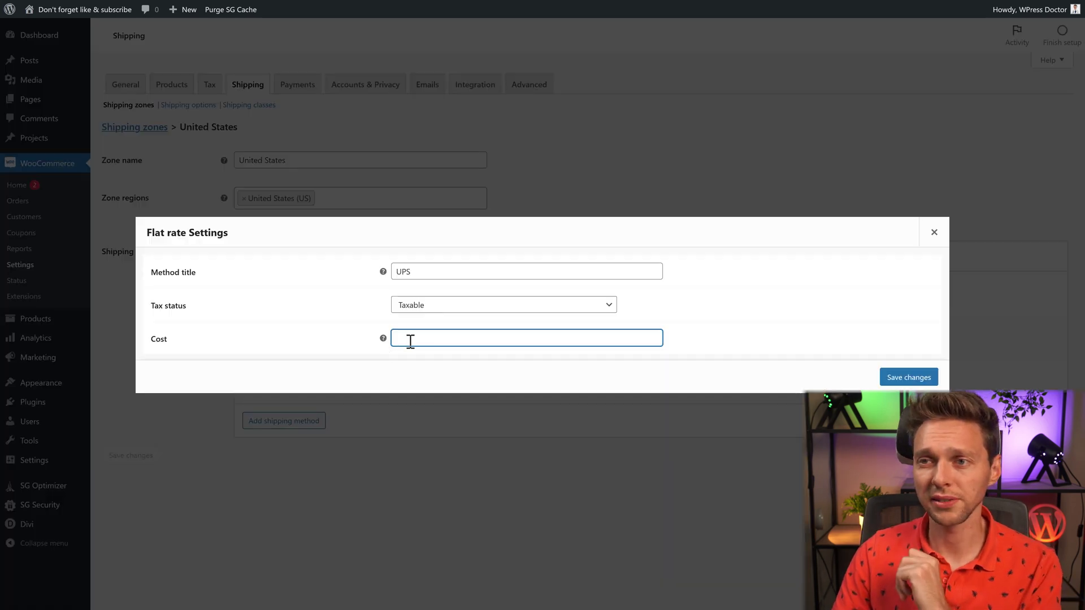
{"action": "type", "text": "30"}
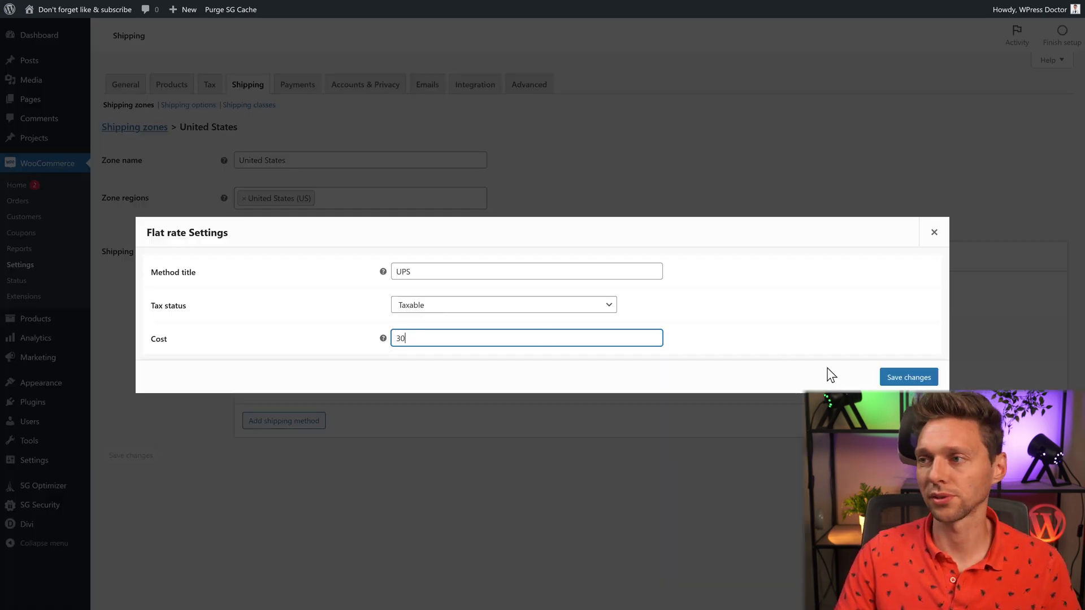
{"action": "left_click", "coordinate": [907, 378]}
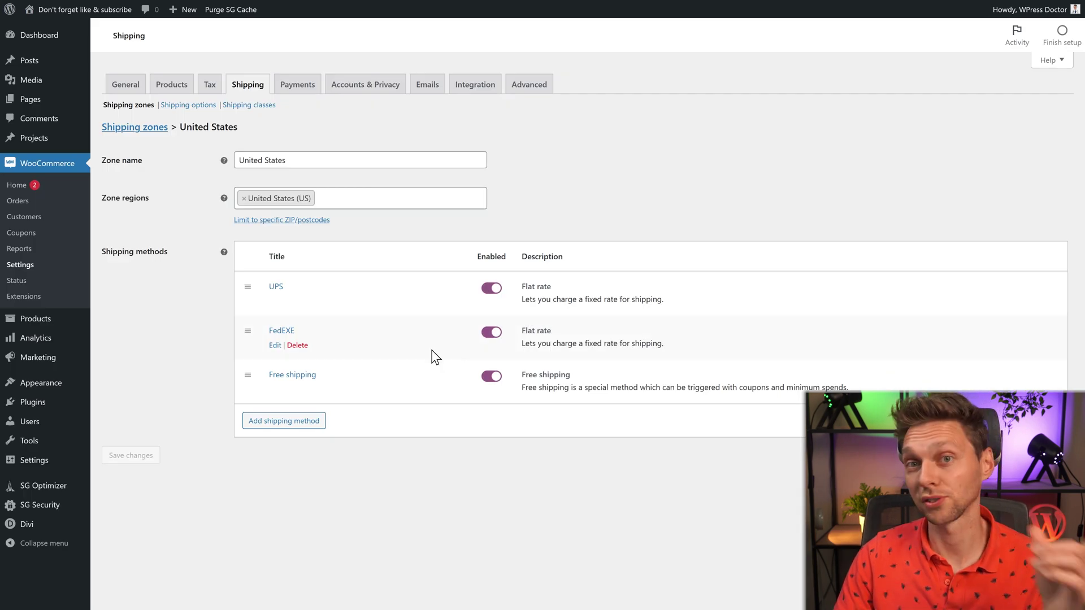
{"action": "left_click", "coordinate": [281, 332]}
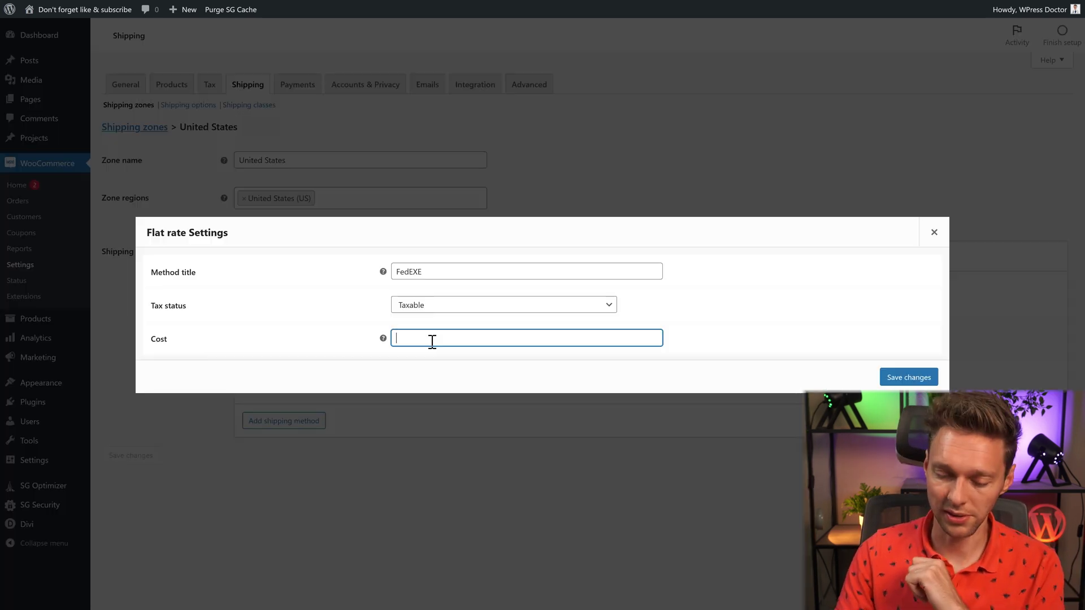
{"action": "type", "text": "25"}
{"action": "left_click", "coordinate": [909, 377]}
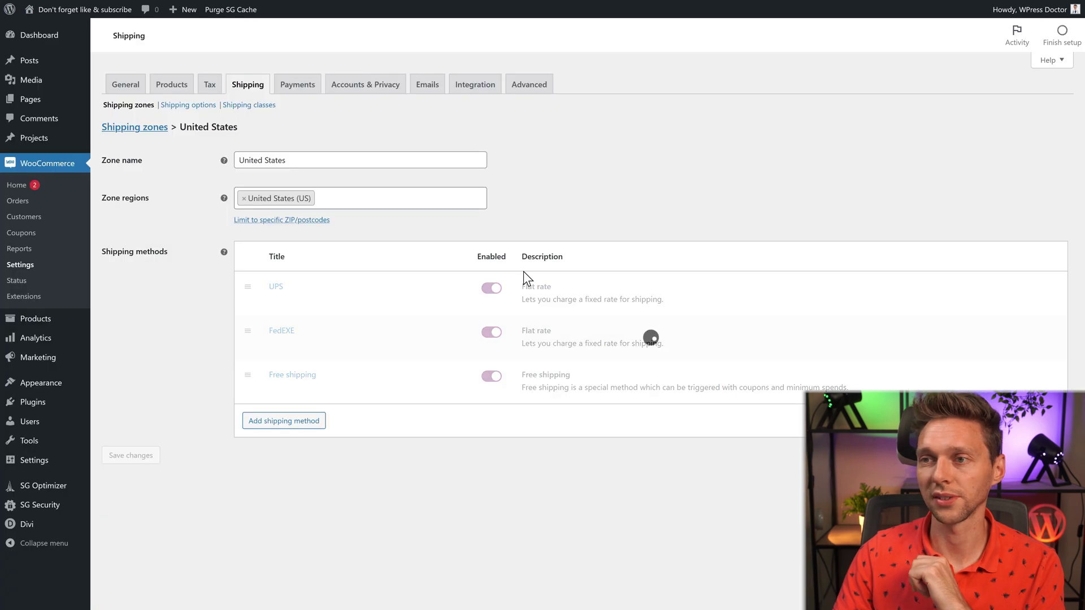
Place Free shipping between UPS and FedEXE, save the zone, and return to Shipping zones
{"action": "left_click_drag", "start_coordinate": [247, 374], "coordinate": [249, 377]}
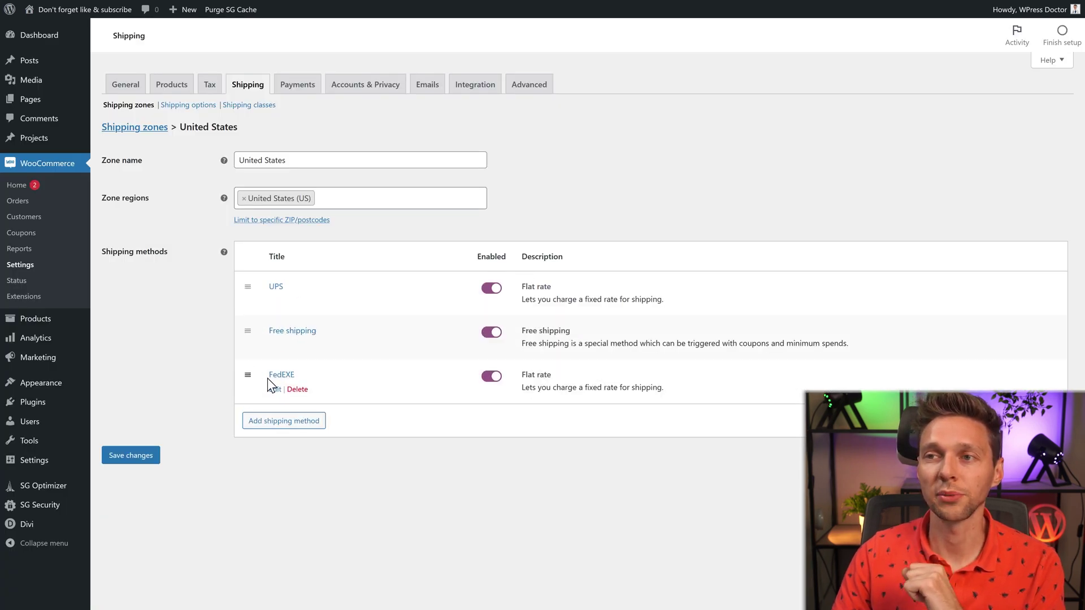
{"action": "left_click", "coordinate": [492, 289]}
{"action": "left_click", "coordinate": [493, 293]}
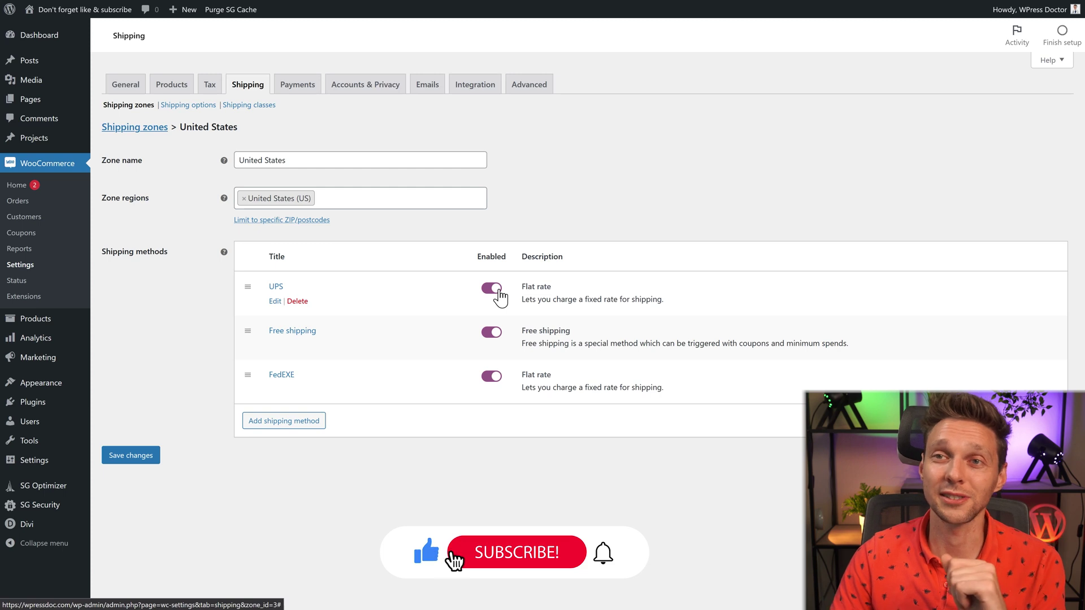
{"action": "left_click", "coordinate": [133, 457]}
{"action": "left_click", "coordinate": [160, 128]}
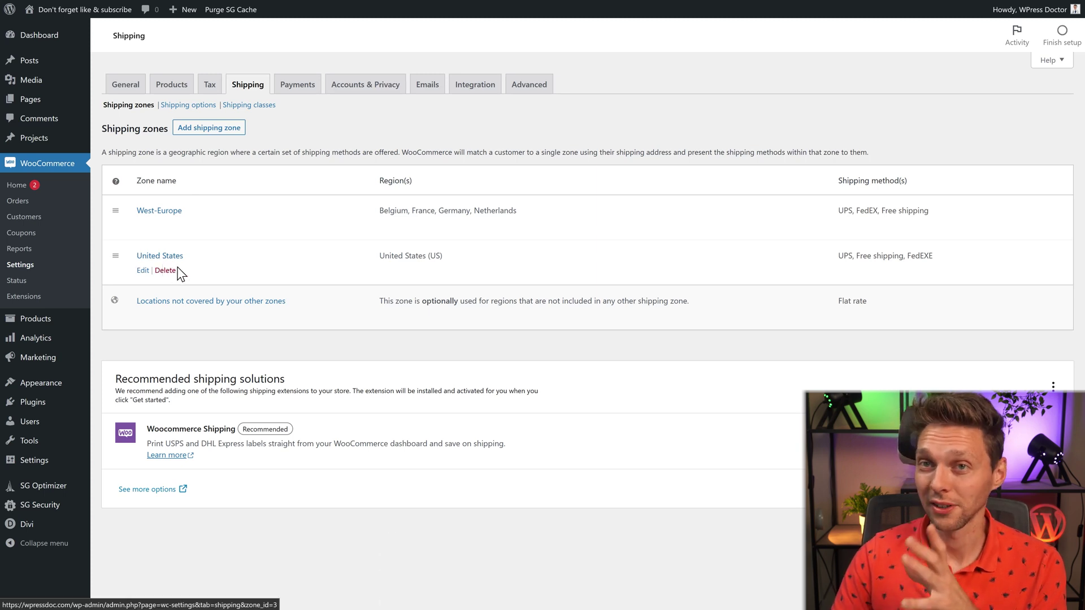
Open the Shipping options page under the Shipping settings
{"action": "left_click", "coordinate": [180, 107]}
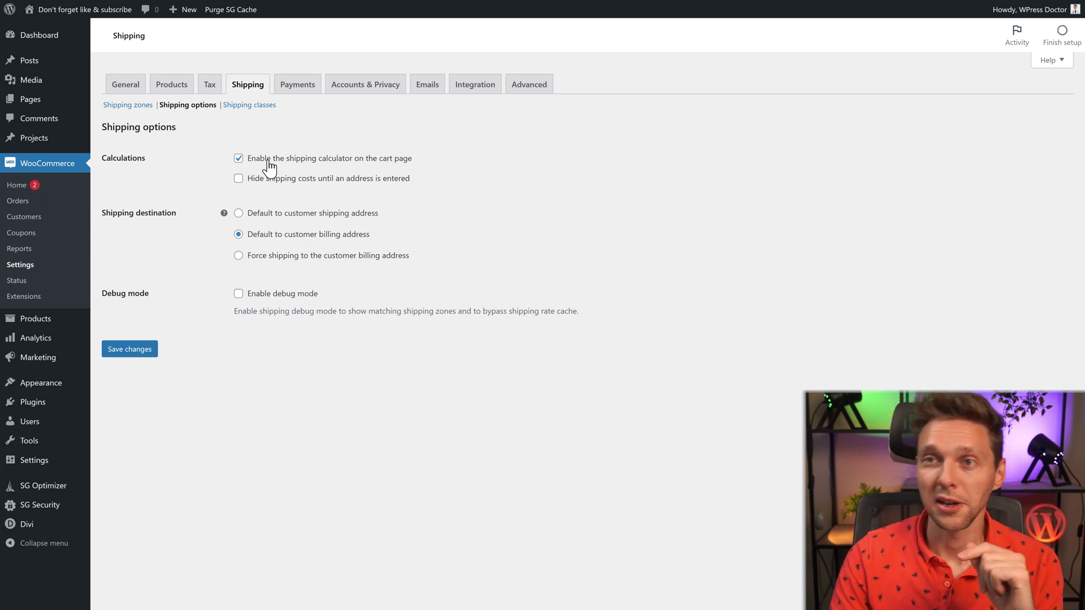
Enable the cart calculator, hide costs until an address is entered, default to shipping address, disable debug, and save
{"action": "left_click", "coordinate": [332, 143]}
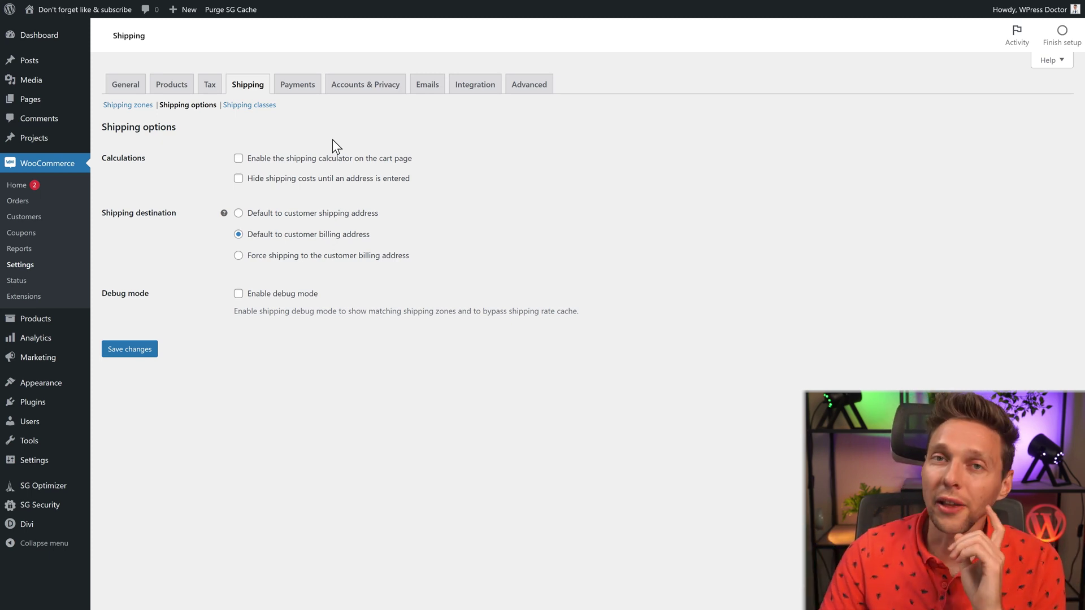
{"action": "left_click", "coordinate": [240, 163]}
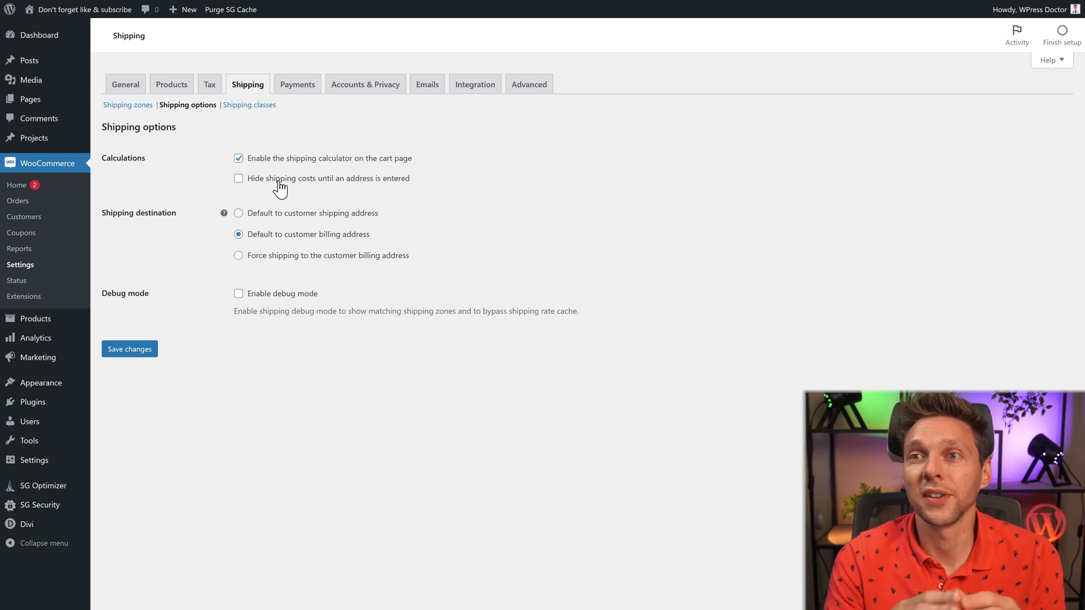
{"action": "left_click", "coordinate": [265, 180]}
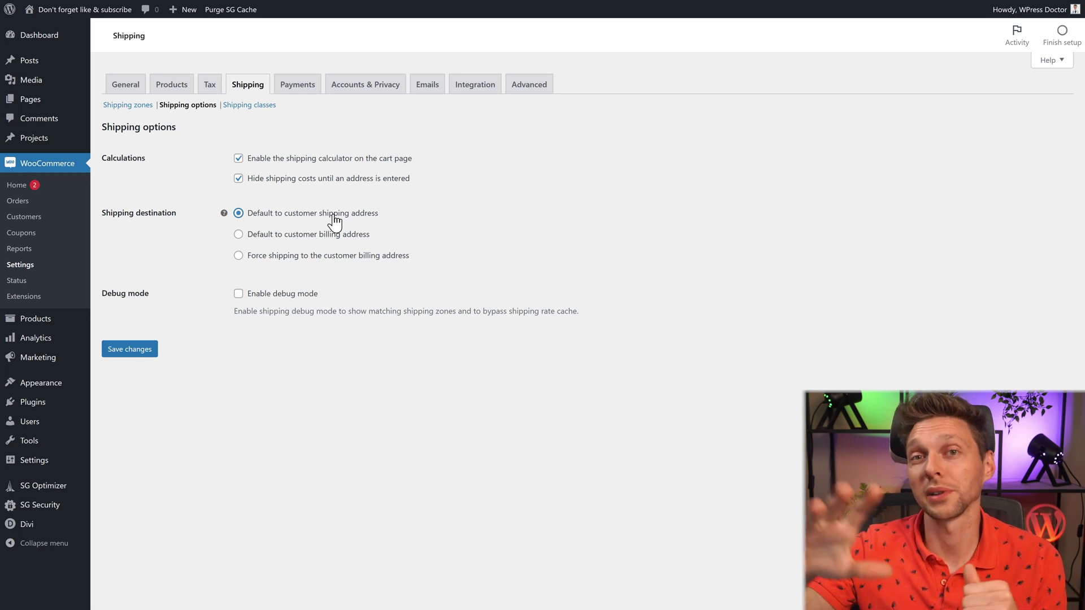
{"action": "left_click", "coordinate": [238, 234]}
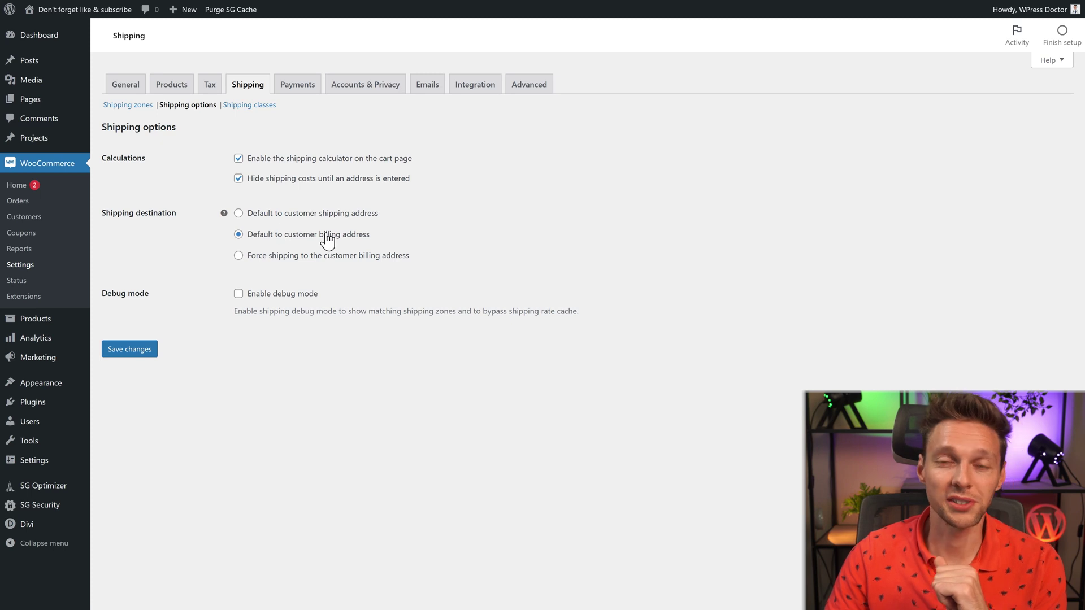
{"action": "left_click", "coordinate": [301, 217]}
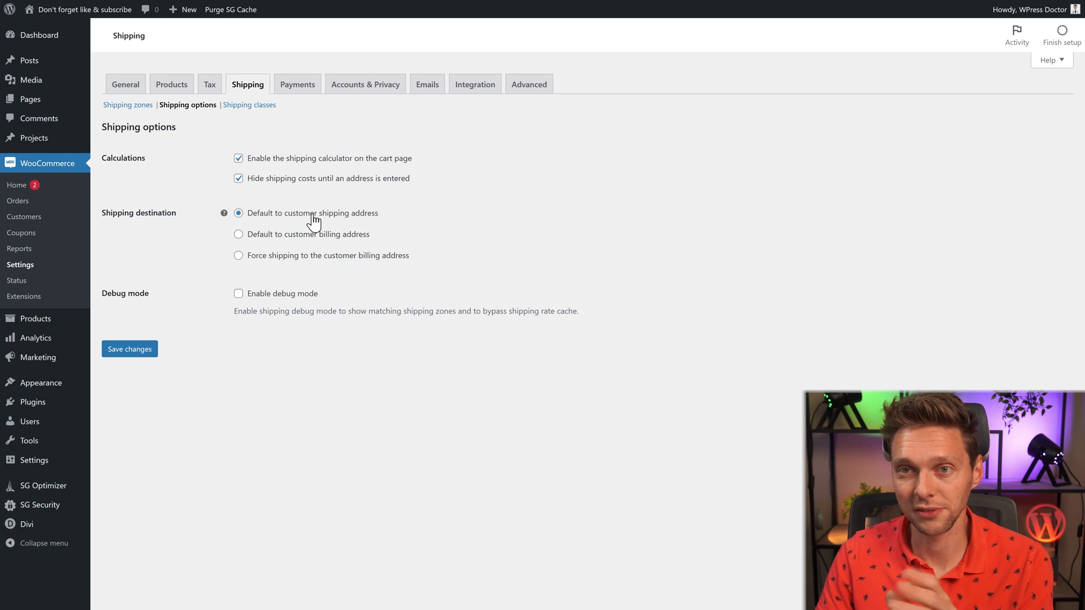
{"action": "left_click", "coordinate": [238, 295]}
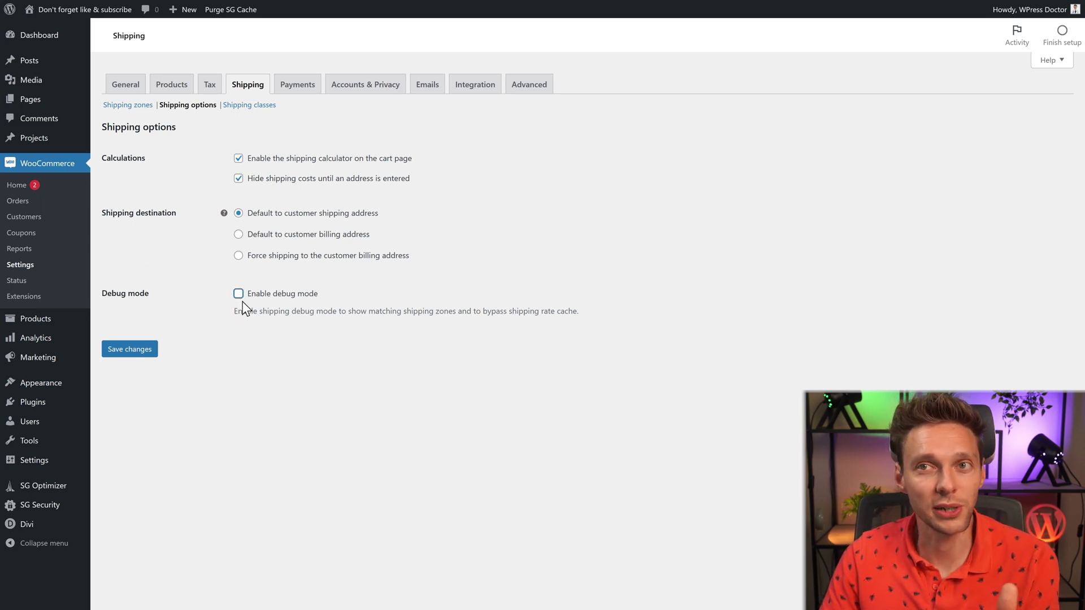
{"action": "key", "text": "Tab"}
{"action": "key", "text": "Return"}
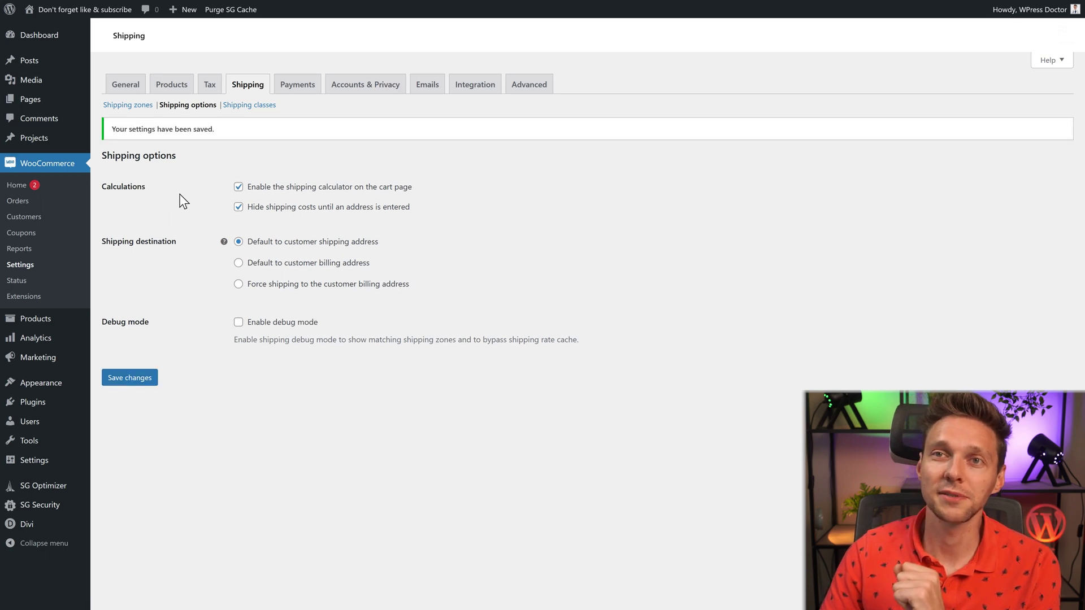
{"action": "left_click", "coordinate": [251, 106]}
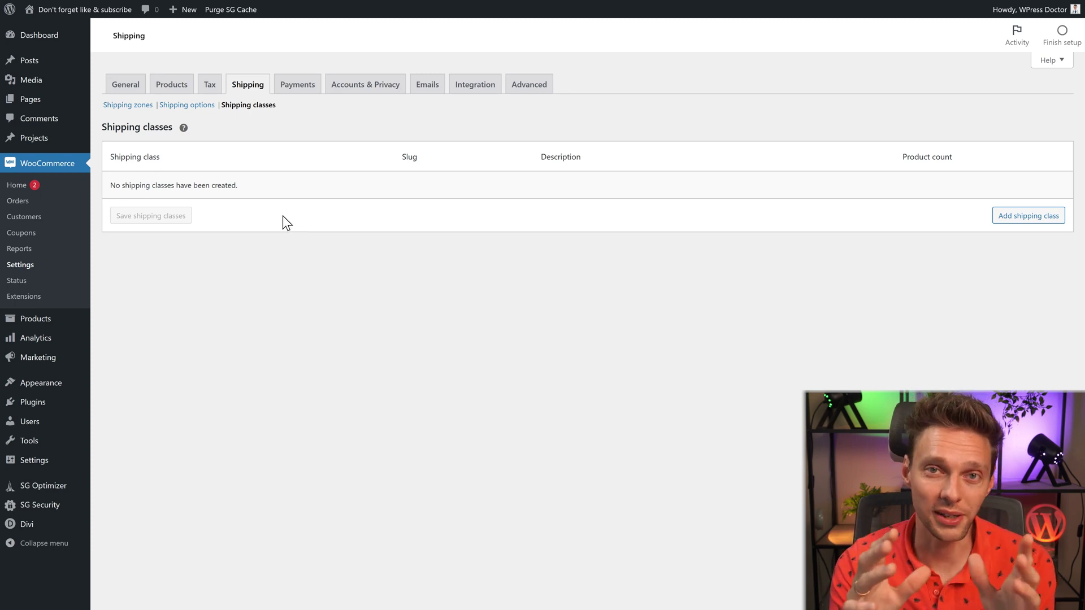
Add the Very large products shipping class with its description
{"action": "left_click", "coordinate": [1012, 218]}
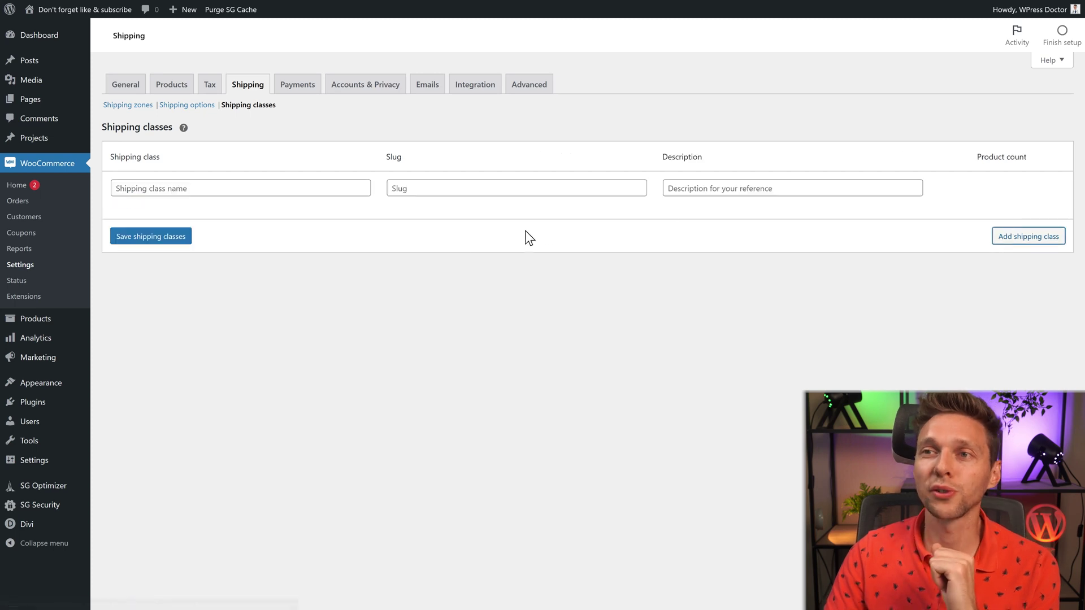
{"action": "left_click", "coordinate": [271, 189]}
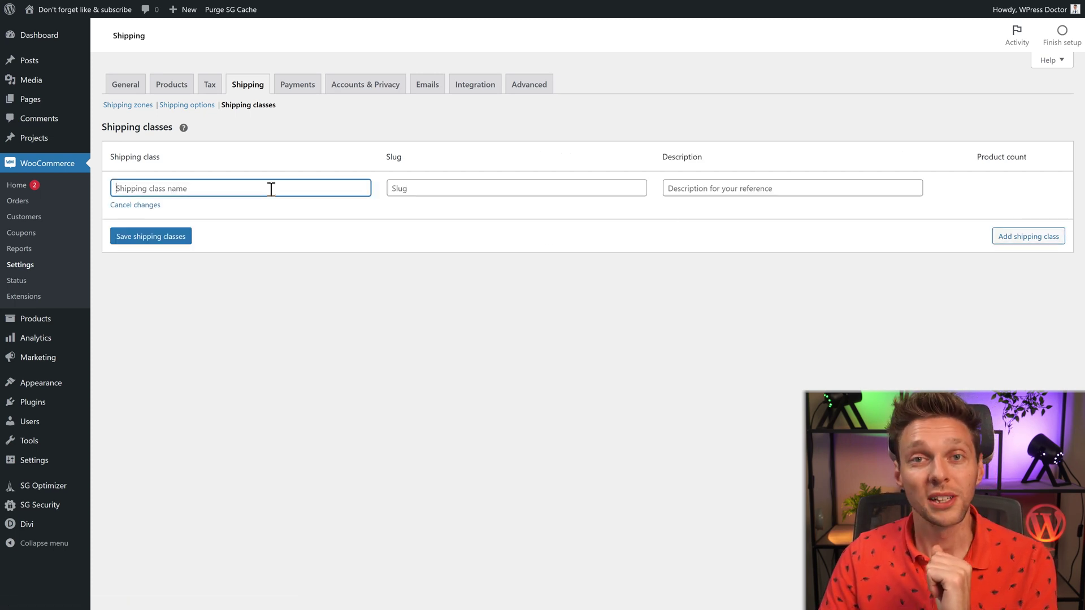
{"action": "type", "text": "Very large products"}
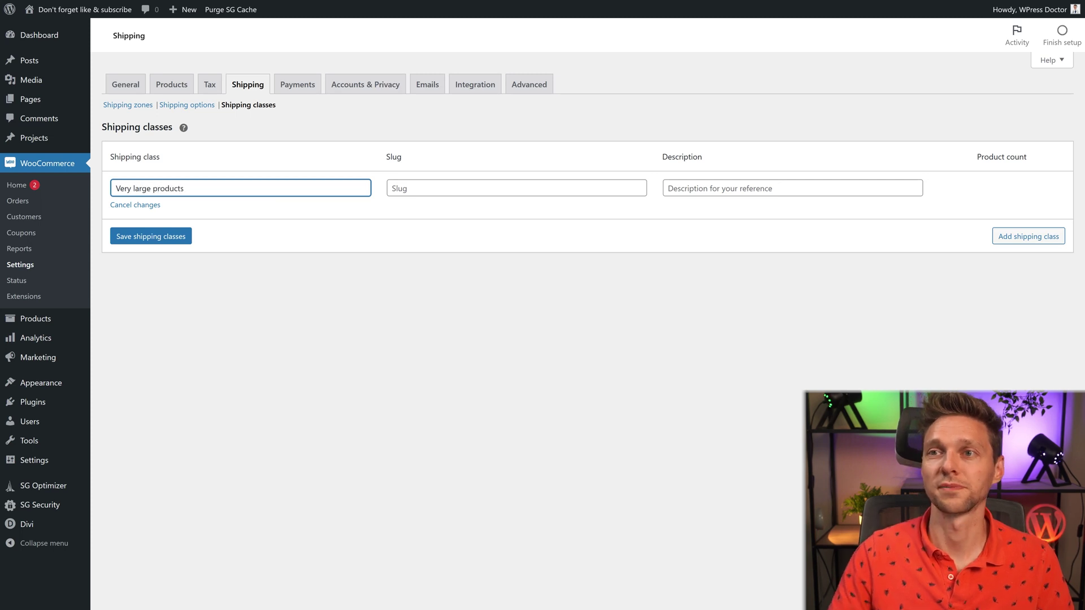
{"action": "left_click", "coordinate": [489, 191]}
{"action": "left_click", "coordinate": [457, 219]}
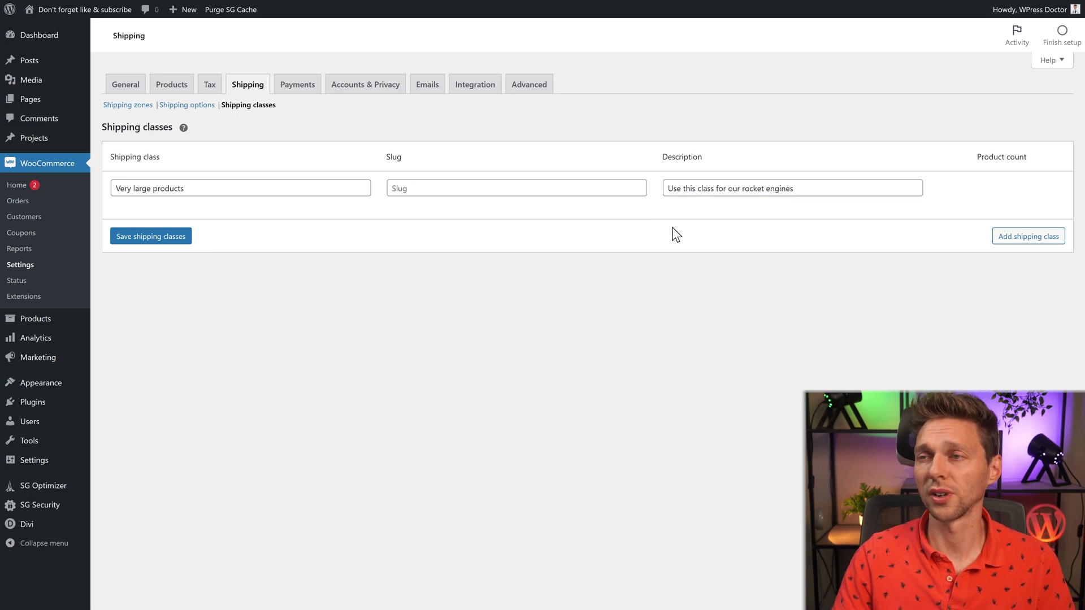
{"action": "left_click", "coordinate": [182, 238]}
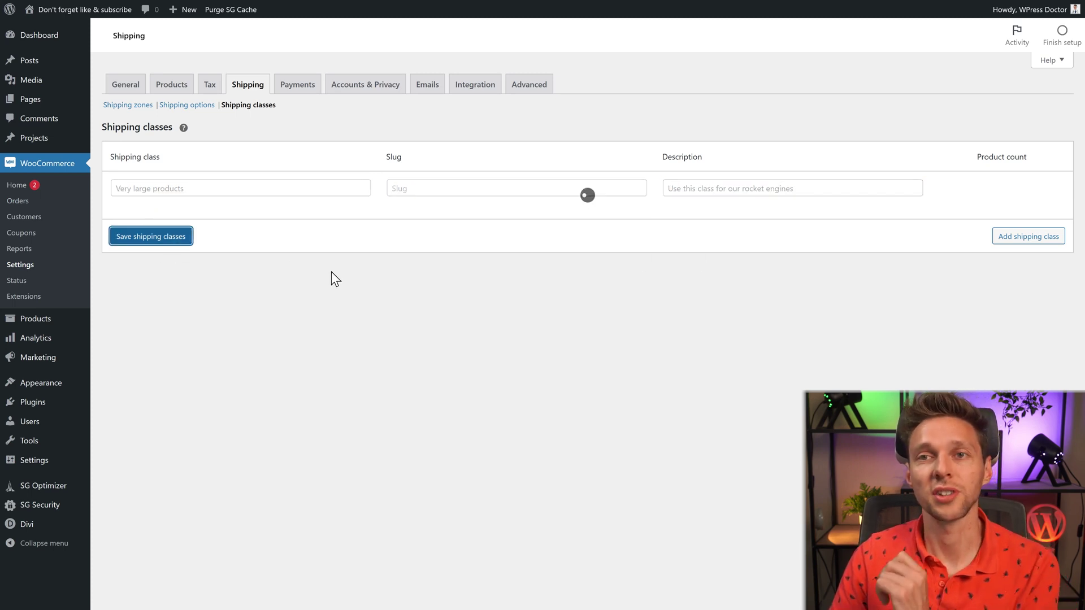
Add a second shipping class named Normal with its description and save it
{"action": "left_click", "coordinate": [1051, 238]}
{"action": "left_click", "coordinate": [201, 231]}
{"action": "type", "text": "Normal"}
{"action": "left_click", "coordinate": [383, 233]}
{"action": "left_click", "coordinate": [733, 235]}
{"action": "type", "text": "All opt"}
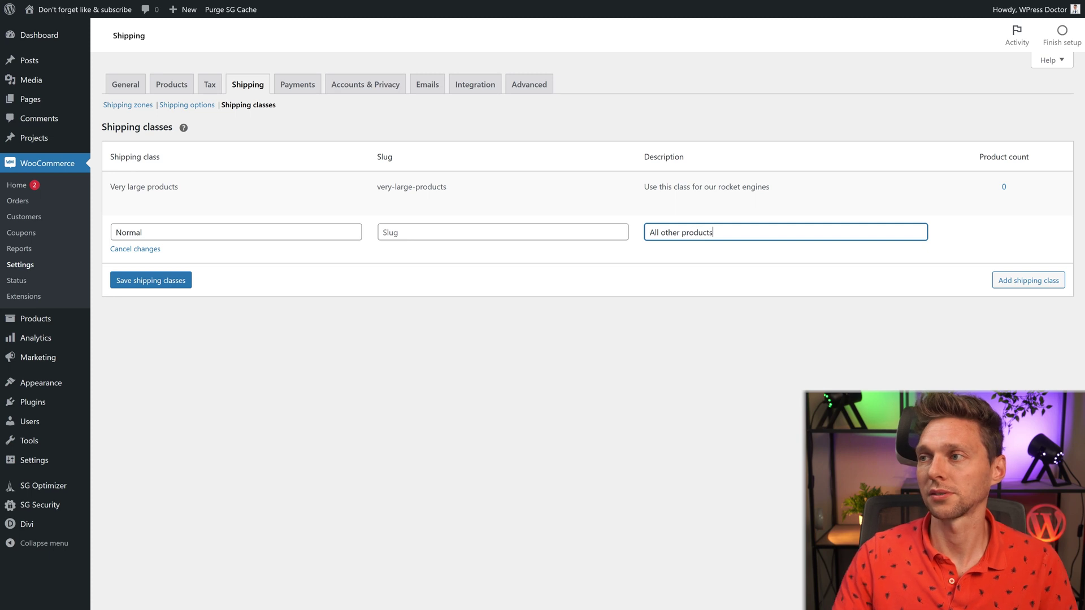
{"action": "key", "text": "Return"}
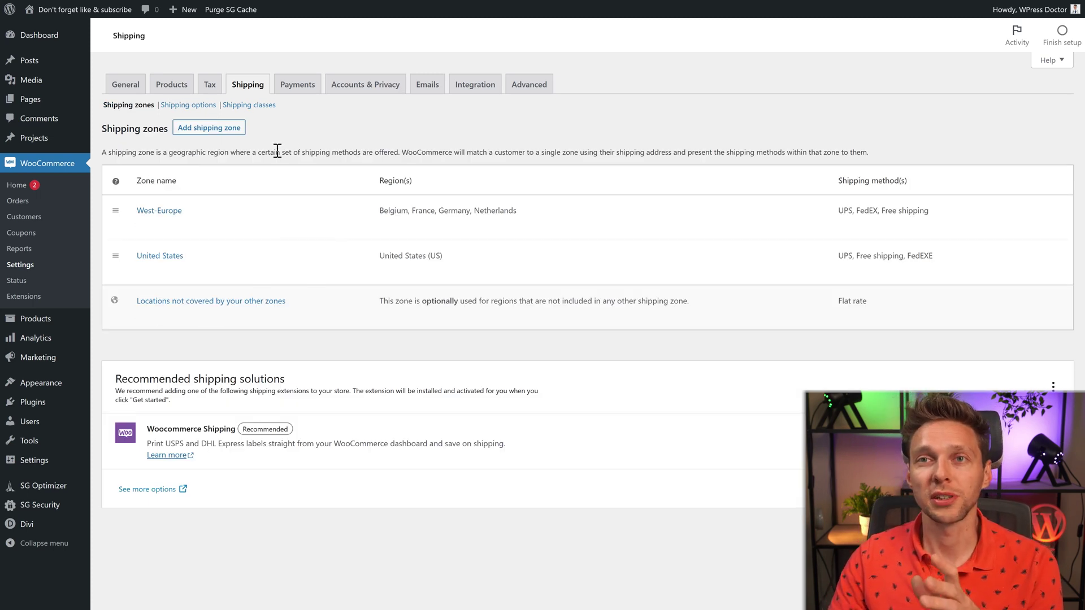
{"action": "left_click", "coordinate": [125, 85]}
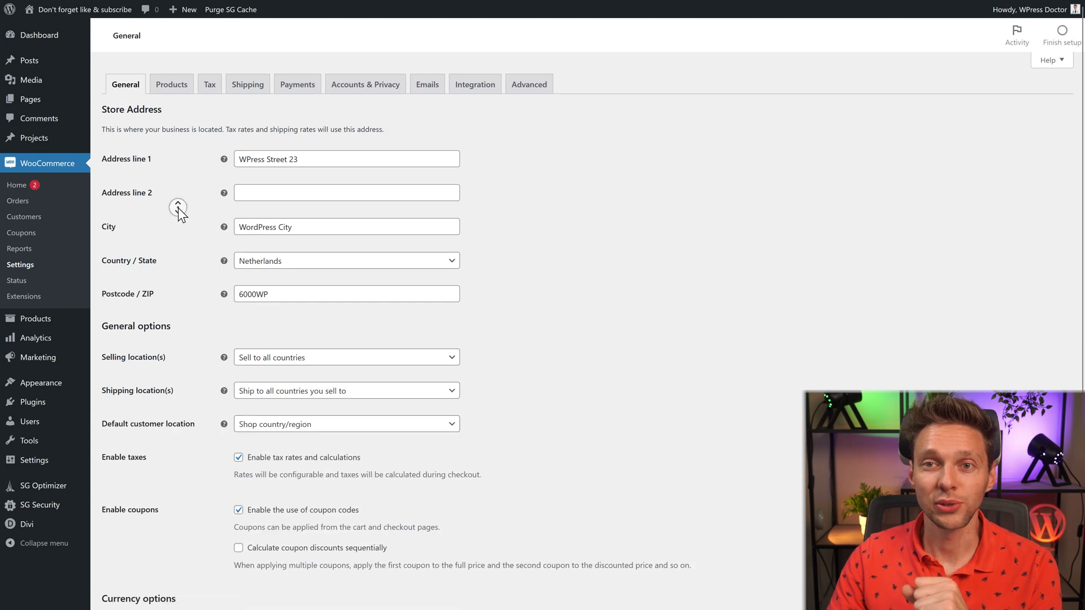
{"action": "scroll", "coordinate": [179, 213], "scroll_direction": "down", "scroll_amount": 3}
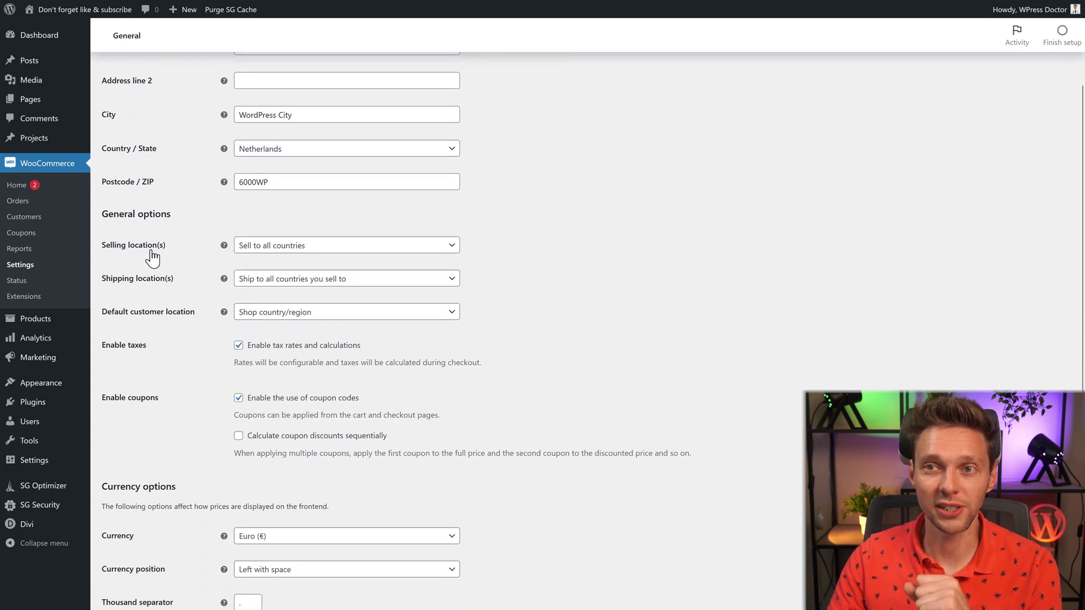
{"action": "left_click", "coordinate": [286, 252]}
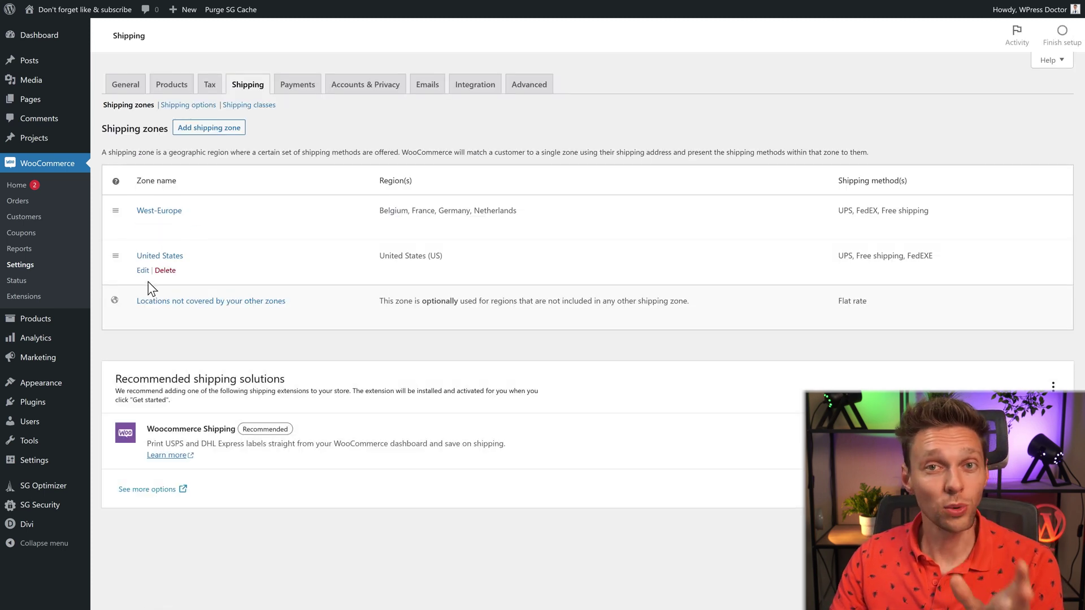
{"action": "mouse_move", "coordinate": [211, 304]}
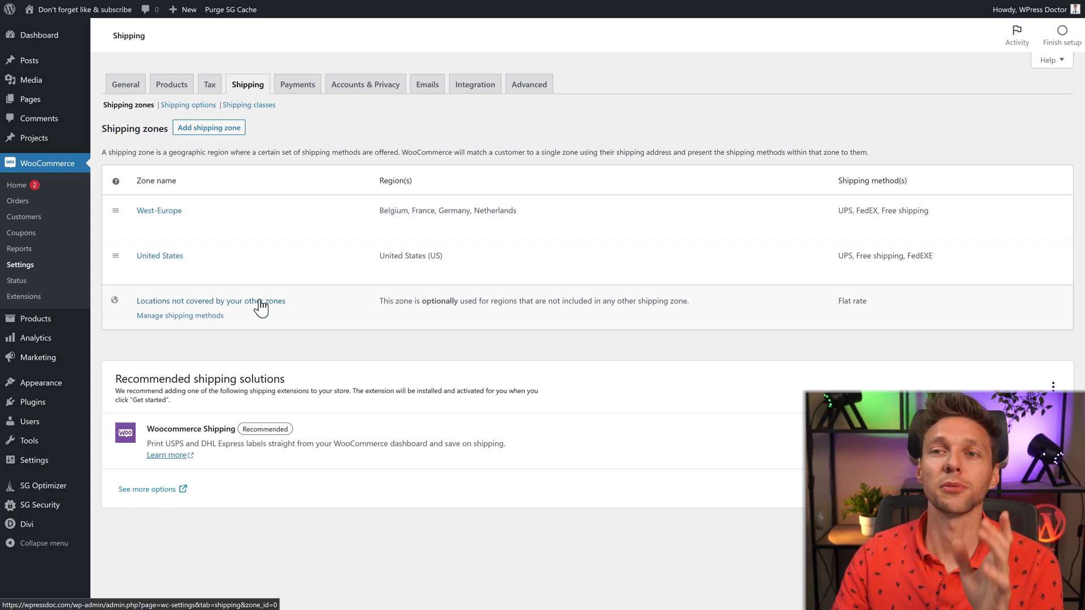
Set the Flat rate cost for locations not covered by other zones to 150.00
{"action": "left_click", "coordinate": [164, 303]}
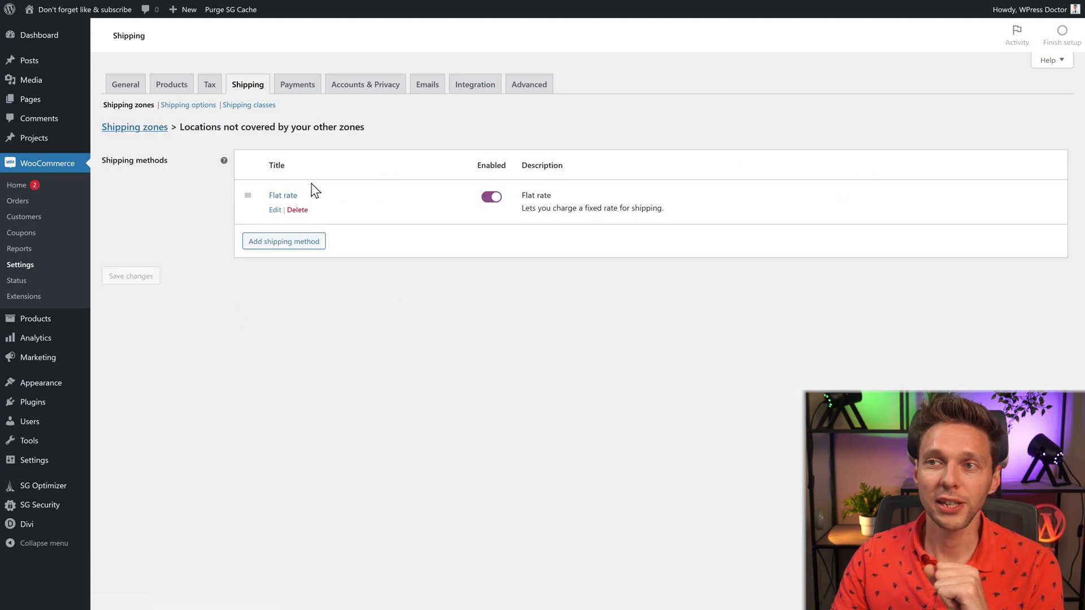
{"action": "left_click", "coordinate": [275, 211]}
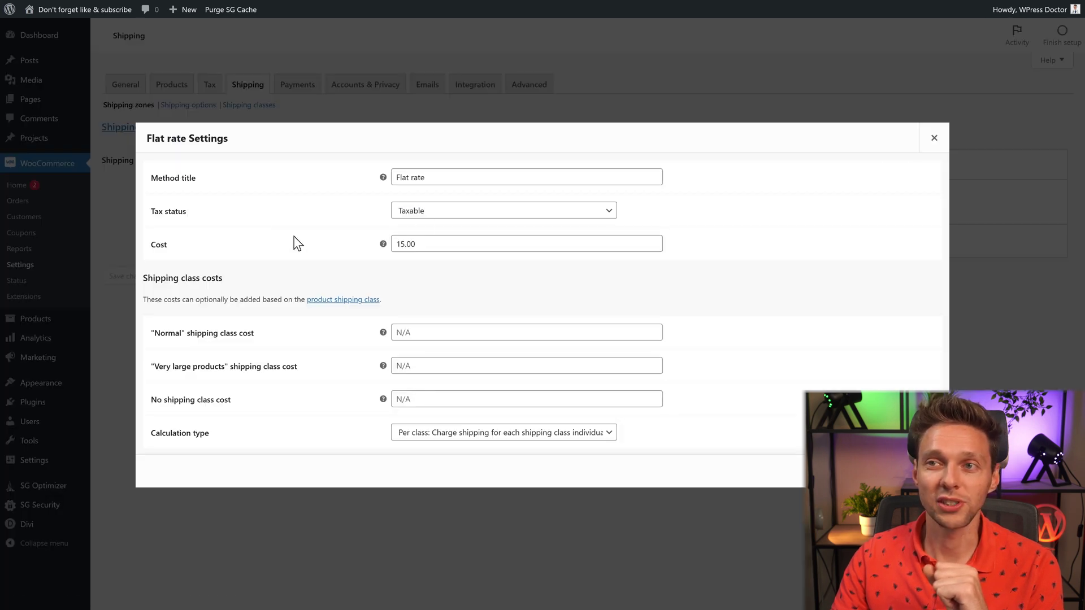
{"action": "left_click_drag", "start_coordinate": [404, 244], "coordinate": [388, 278]}
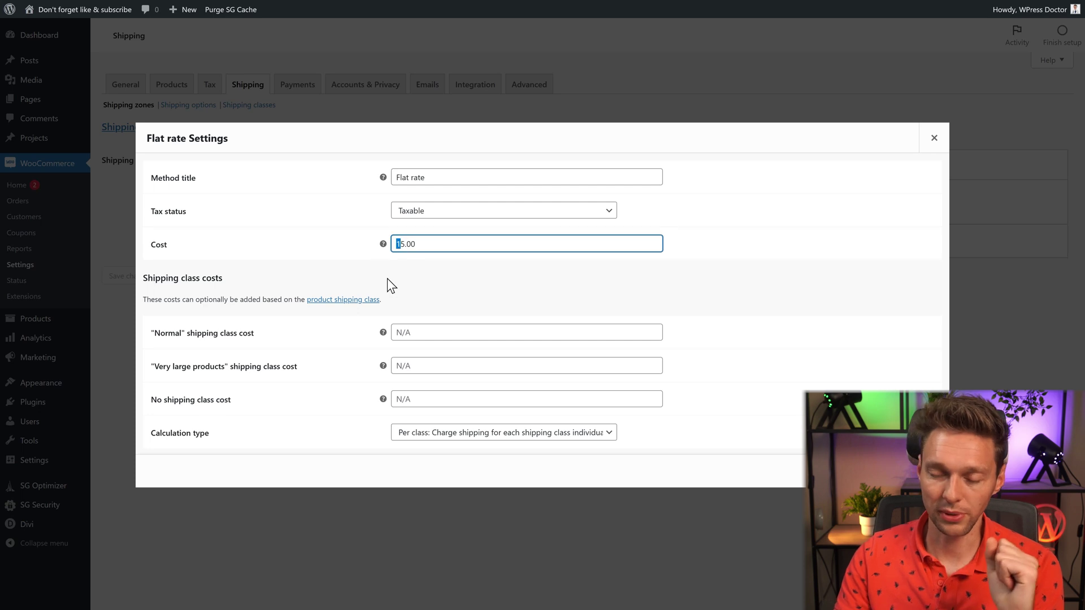
{"action": "key", "text": "Right"}
{"action": "key", "text": "Right"}
{"action": "type", "text": "0"}
{"action": "left_click", "coordinate": [369, 269]}
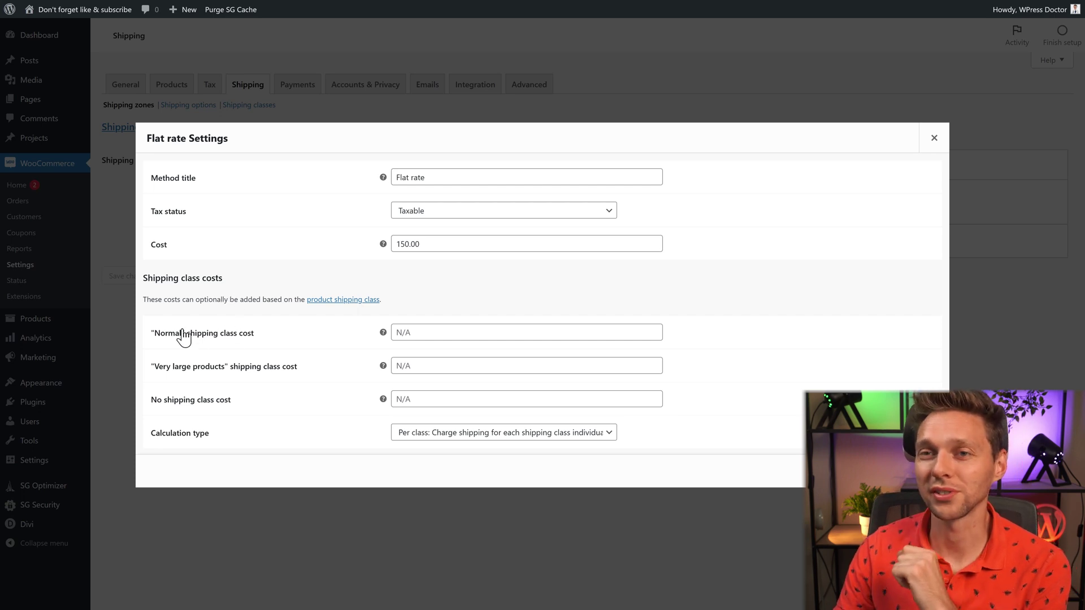
Reuse the 150.00 value as the Normal shipping class cost
{"action": "left_click", "coordinate": [433, 337]}
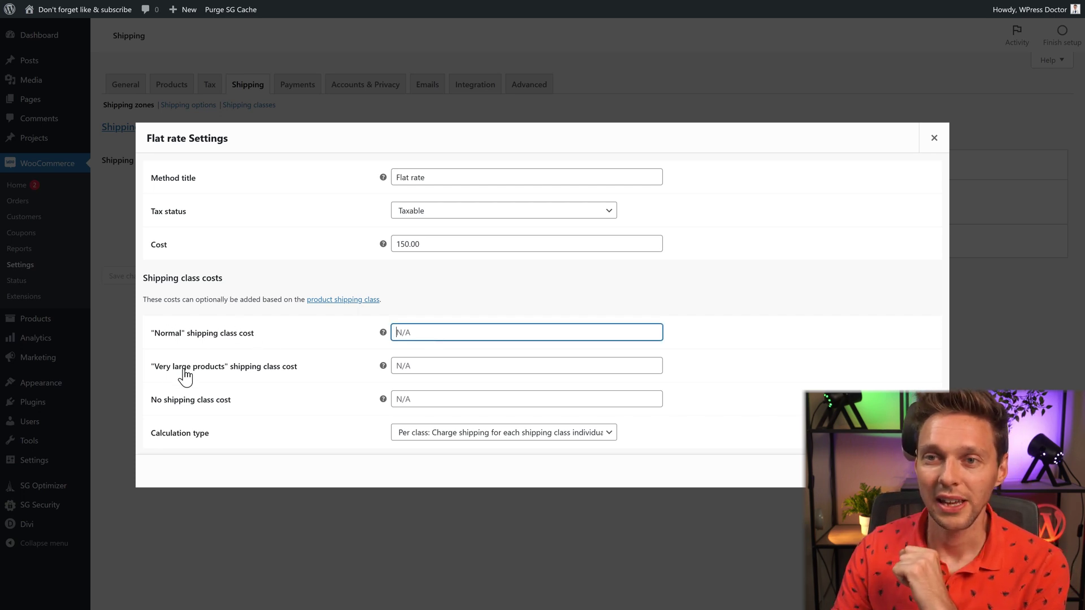
{"action": "left_click", "coordinate": [417, 367]}
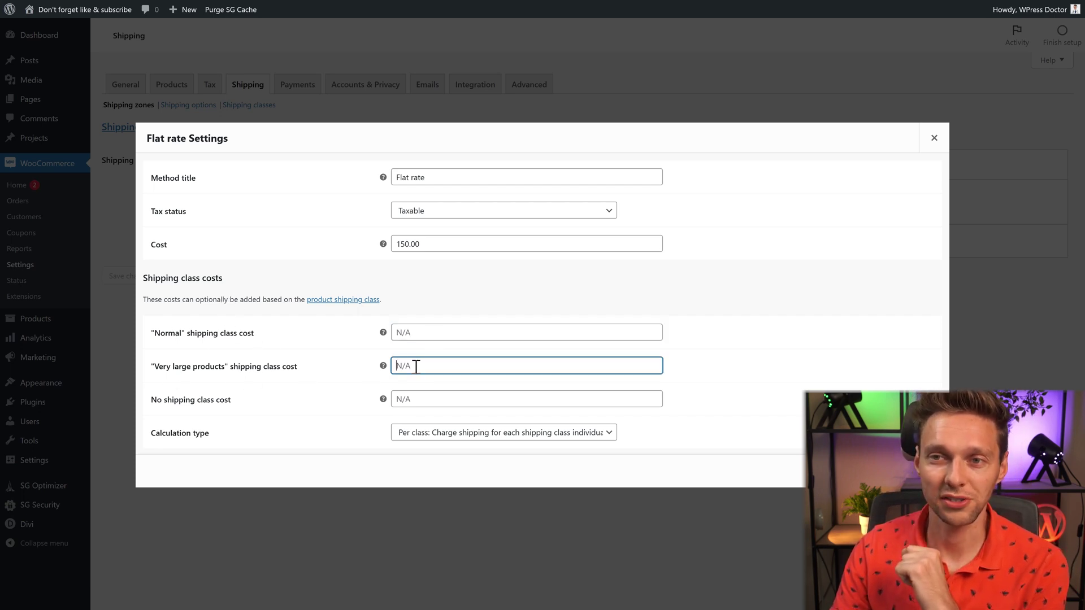
{"action": "left_click", "coordinate": [424, 338]}
{"action": "key", "text": "shift+Tab"}
{"action": "key", "text": "shift+Tab"}
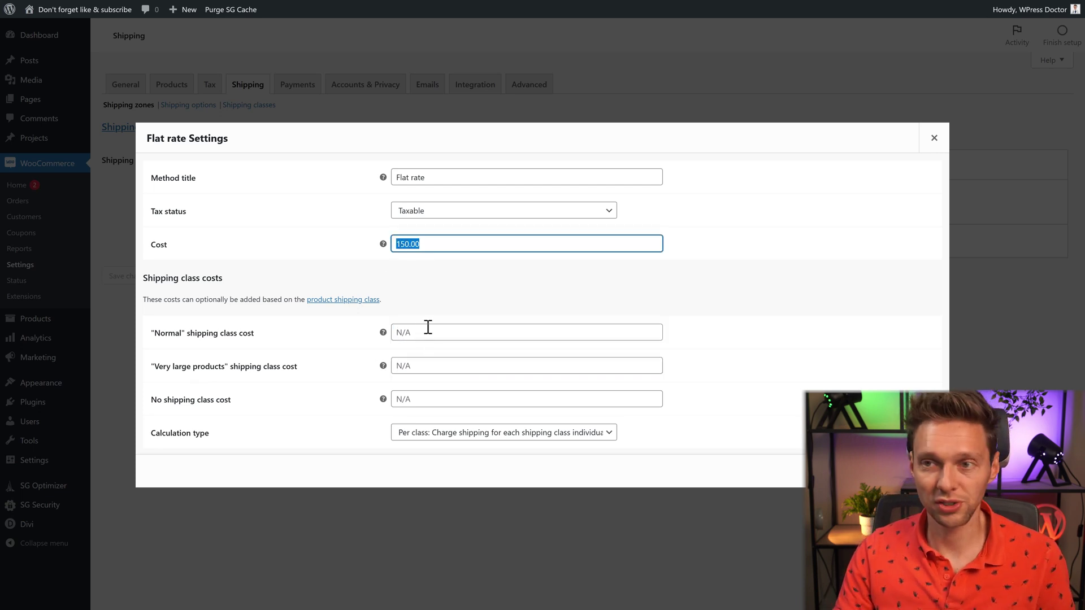
{"action": "key", "text": "ctrl+c"}
{"action": "left_click", "coordinate": [429, 339]}
{"action": "key", "text": "ctrl+v"}
Set the Very large products cost to '1000.00 * [qty]' and save the flat rate
{"action": "left_click", "coordinate": [442, 367]}
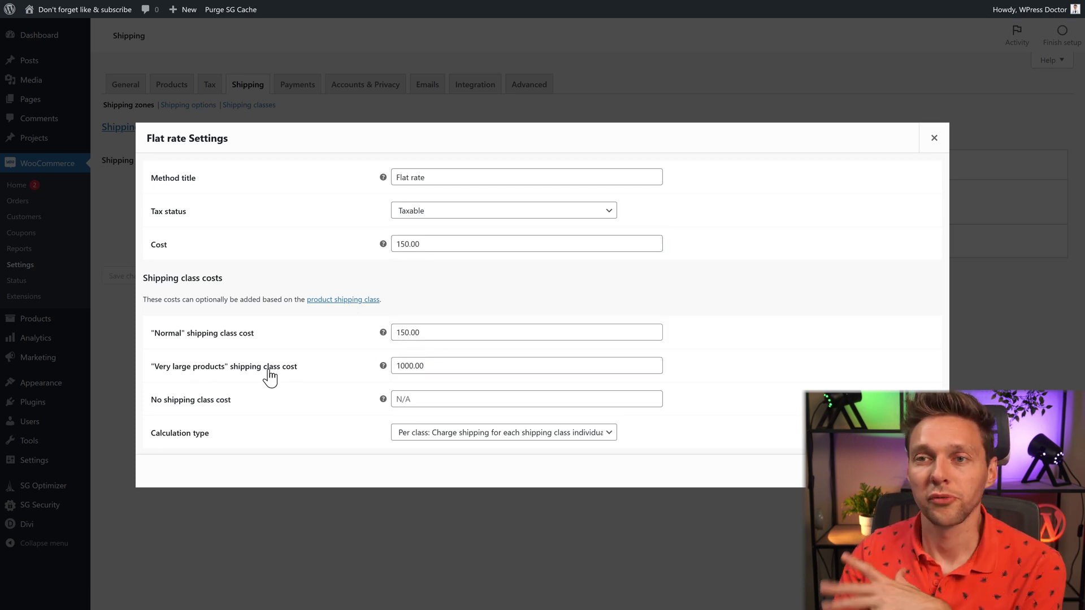
{"action": "double_click", "coordinate": [408, 371]}
{"action": "left_click", "coordinate": [438, 367]}
{"action": "type", "text": "* [qty]"}
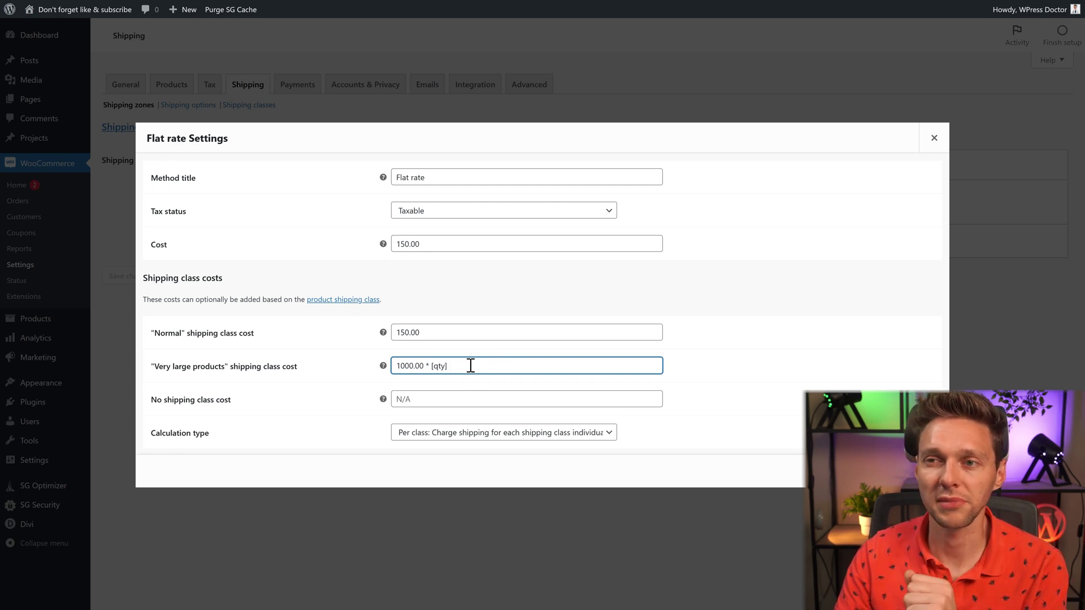
{"action": "left_click", "coordinate": [912, 471]}
{"action": "left_click", "coordinate": [153, 128]}
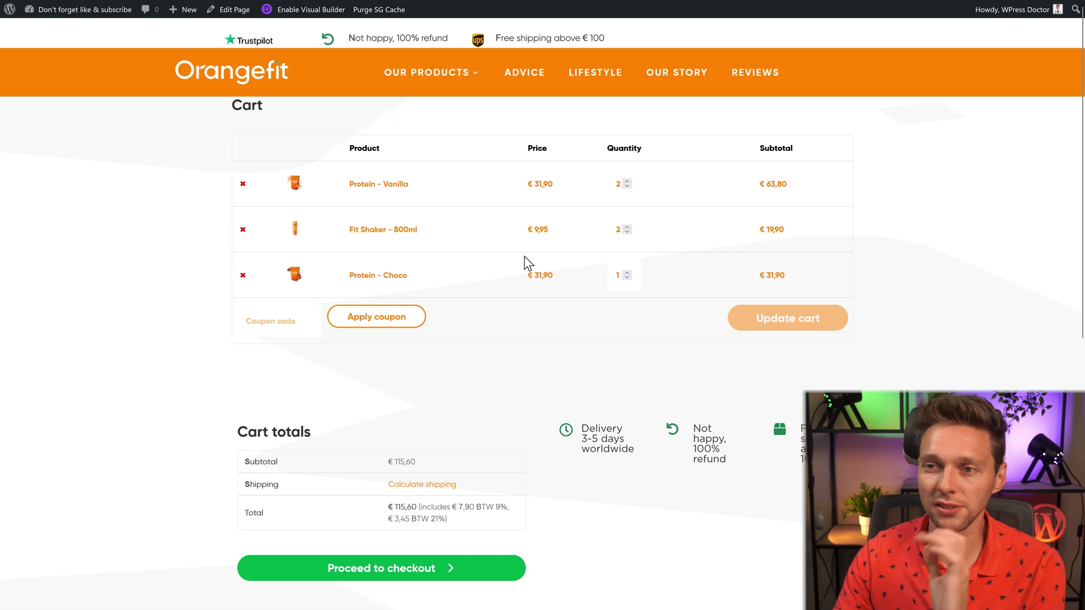
{"action": "scroll", "coordinate": [514, 288], "scroll_direction": "down", "scroll_amount": 1}
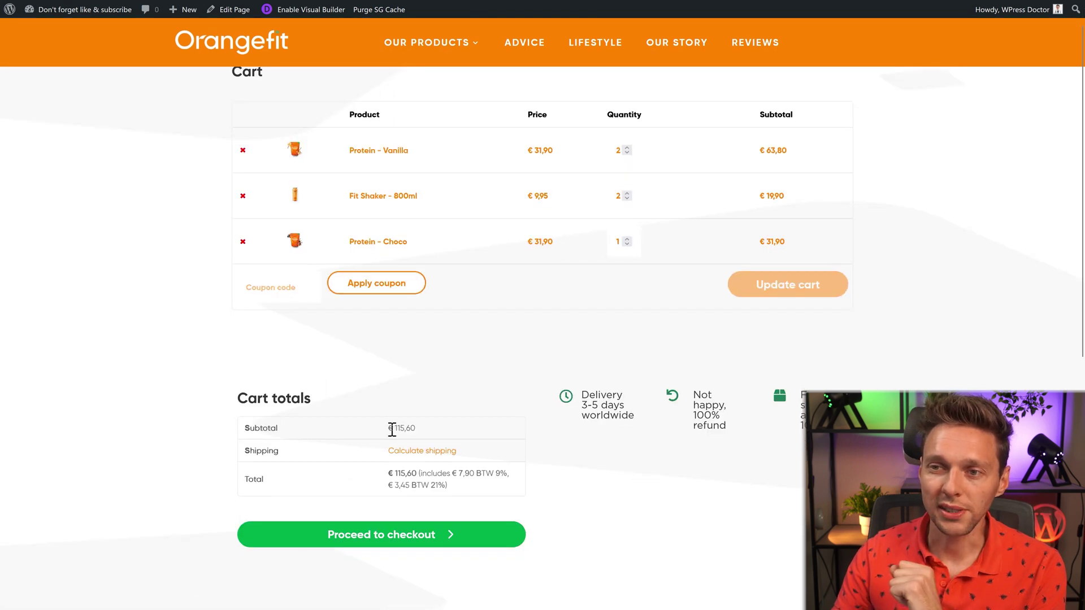
On the checkout page, try the free shipping and FedEx rate options
{"action": "left_click", "coordinate": [429, 433]}
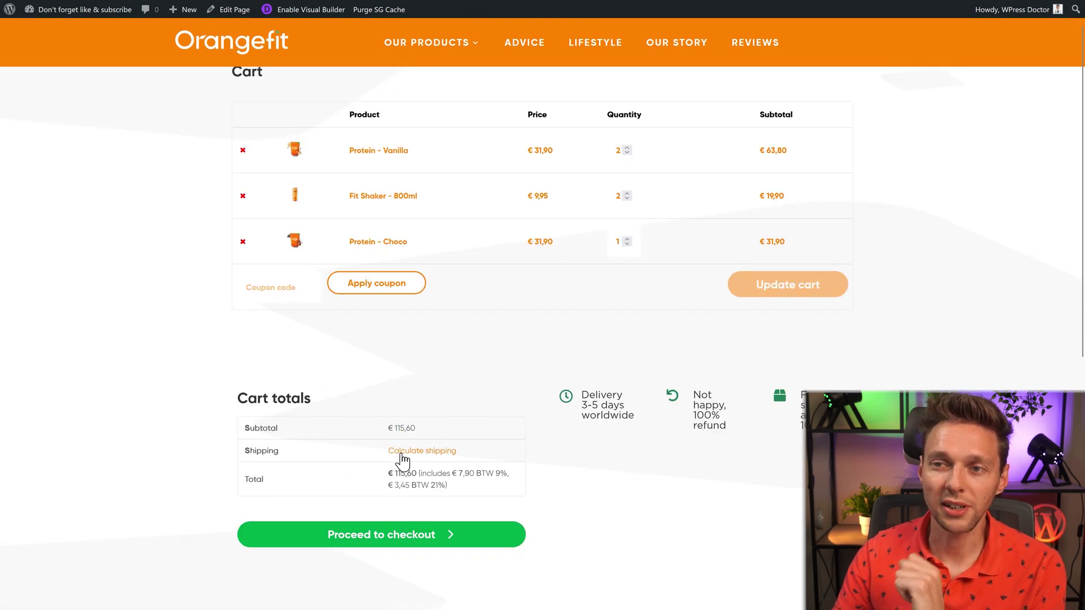
{"action": "left_click", "coordinate": [413, 536]}
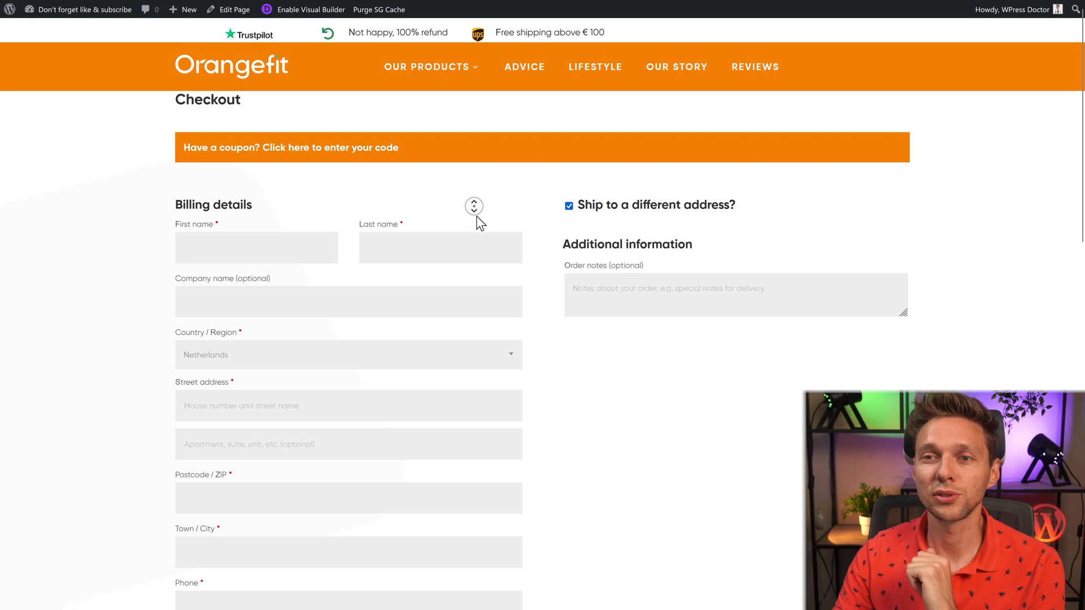
{"action": "scroll", "coordinate": [475, 217], "scroll_direction": "down", "scroll_amount": 7}
{"action": "scroll", "coordinate": [478, 228], "scroll_direction": "down", "scroll_amount": 4}
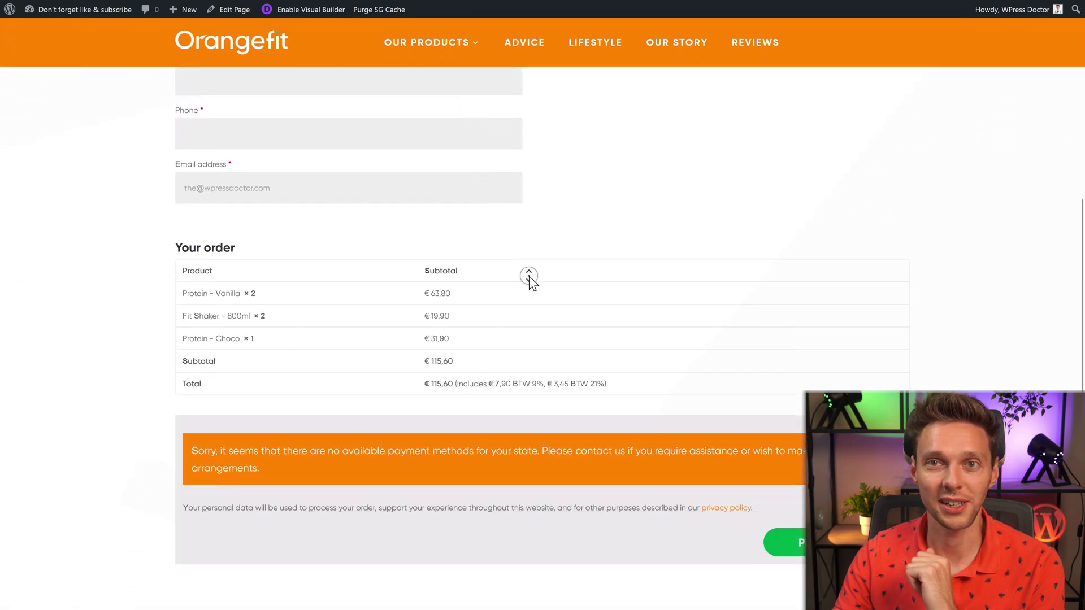
{"action": "scroll", "coordinate": [537, 243], "scroll_direction": "up", "scroll_amount": 10}
{"action": "middle_click", "coordinate": [526, 255]}
{"action": "scroll", "coordinate": [535, 286], "scroll_direction": "down", "scroll_amount": 5}
{"action": "scroll", "coordinate": [533, 289], "scroll_direction": "down", "scroll_amount": 5}
{"action": "scroll", "coordinate": [535, 288], "scroll_direction": "down", "scroll_amount": 1}
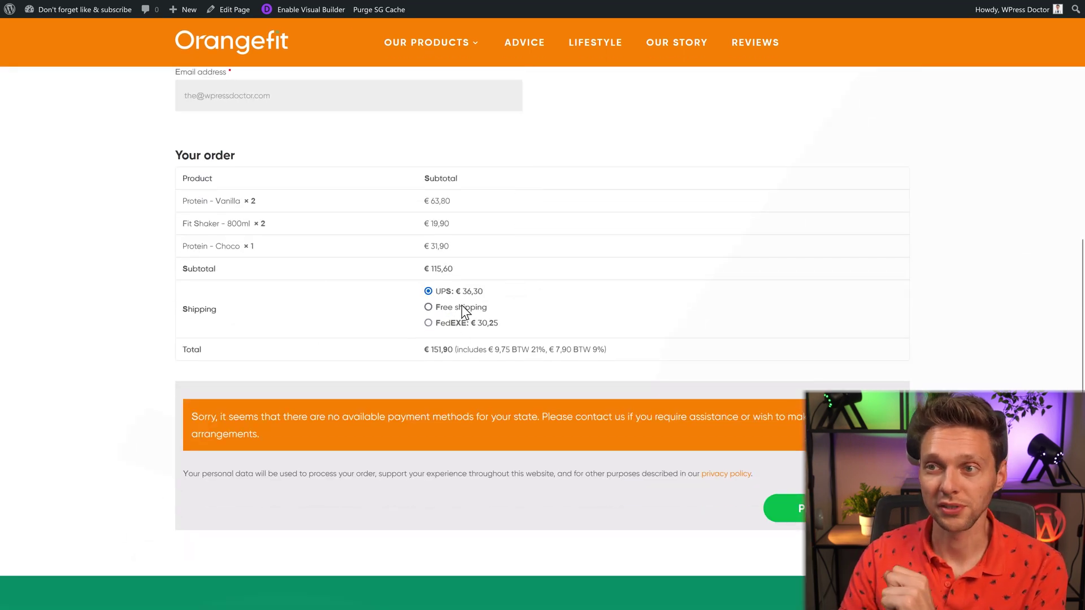
{"action": "left_click", "coordinate": [448, 310]}
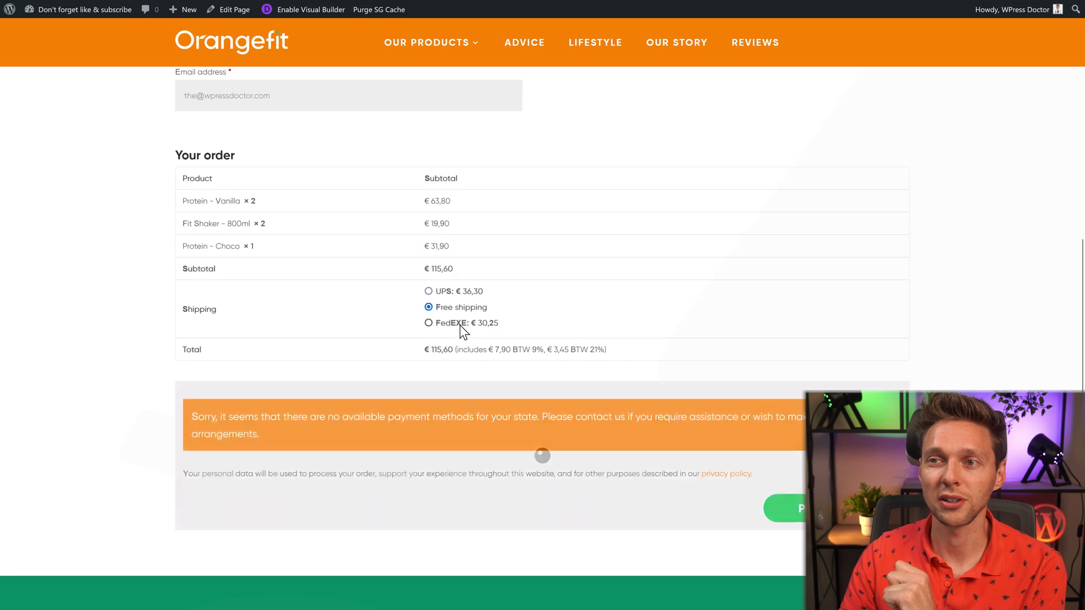
{"action": "left_click", "coordinate": [458, 323]}
{"action": "scroll", "coordinate": [486, 331], "scroll_direction": "up", "scroll_amount": 5}
Set the billing country to Netherlands and compare free shipping against UPS
{"action": "left_click", "coordinate": [383, 185]}
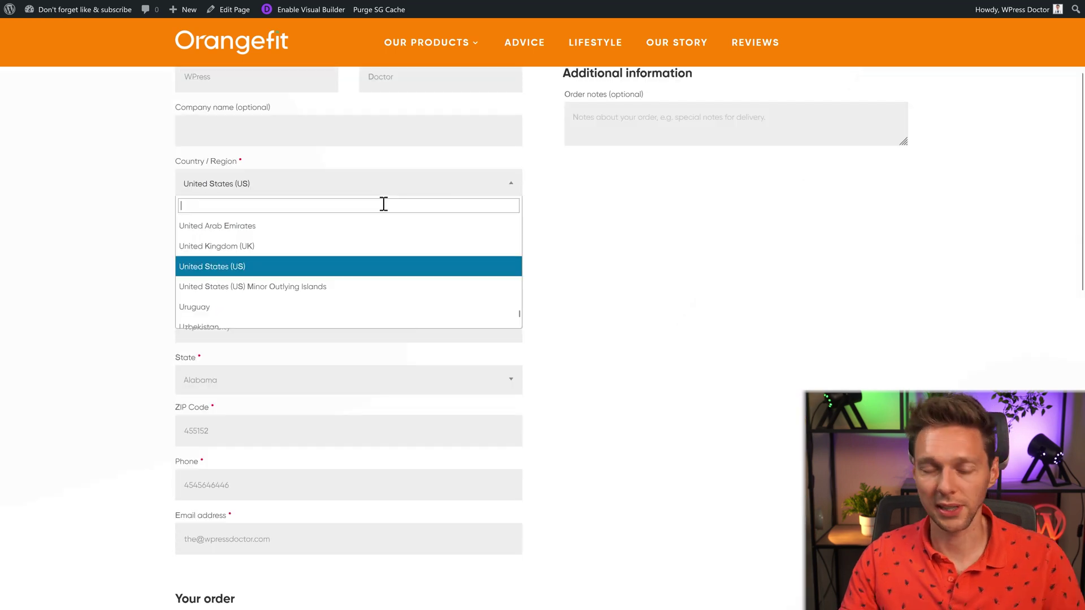
{"action": "type", "text": "nether"}
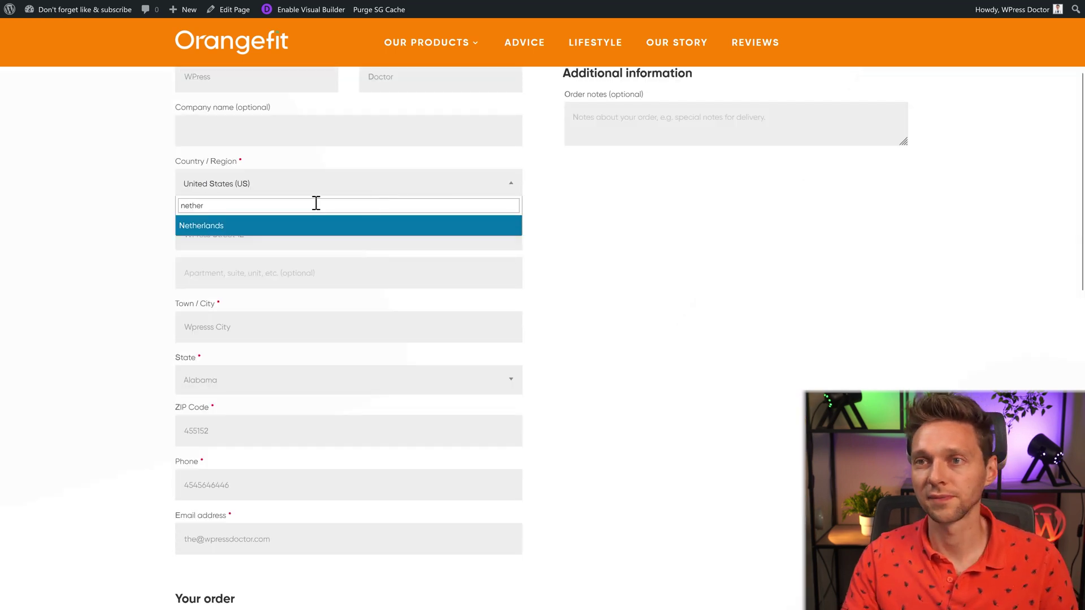
{"action": "key", "text": "Return"}
{"action": "scroll", "coordinate": [478, 417], "scroll_direction": "down", "scroll_amount": 3}
{"action": "left_click_drag", "start_coordinate": [463, 420], "coordinate": [463, 420]}
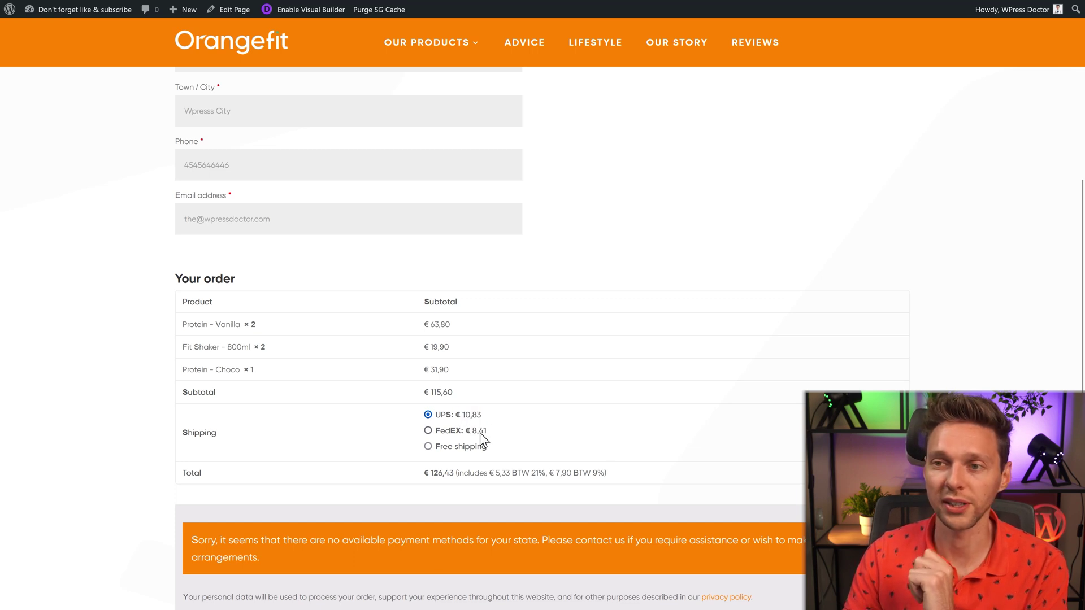
{"action": "left_click", "coordinate": [449, 446]}
{"action": "left_click", "coordinate": [430, 416]}
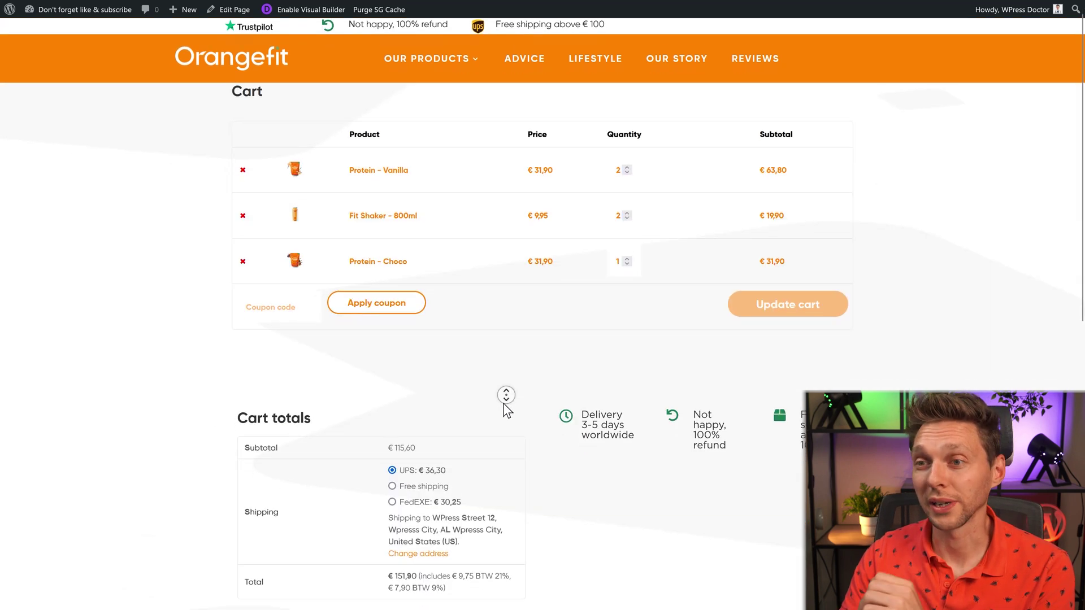
{"action": "scroll", "coordinate": [506, 404], "scroll_direction": "down", "scroll_amount": 3}
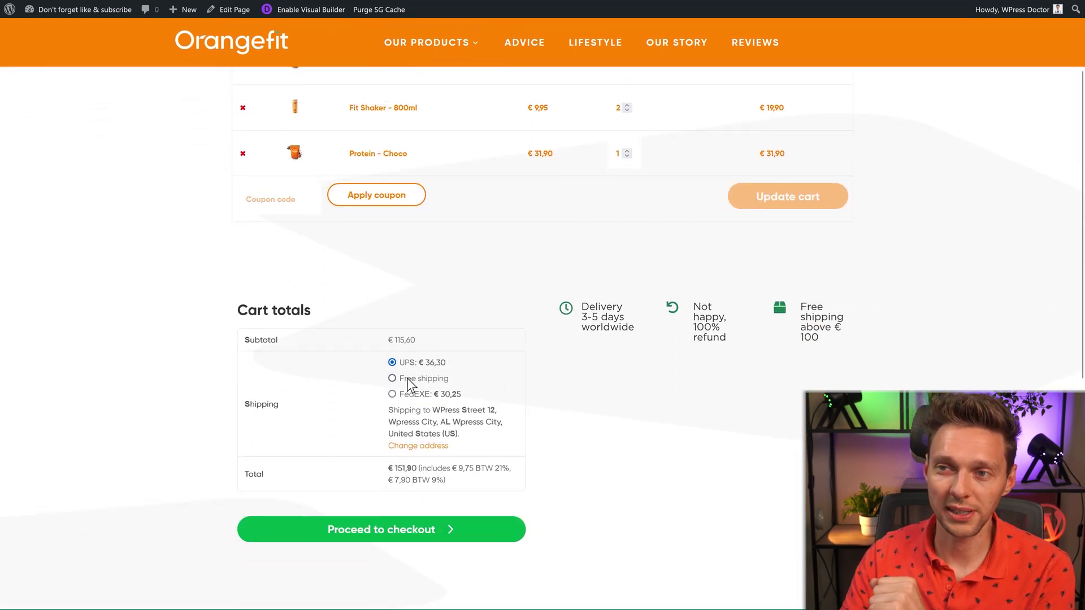
Compare the FedEx and UPS rates in the cart totals
{"action": "left_click", "coordinate": [394, 394]}
{"action": "left_click", "coordinate": [407, 363]}
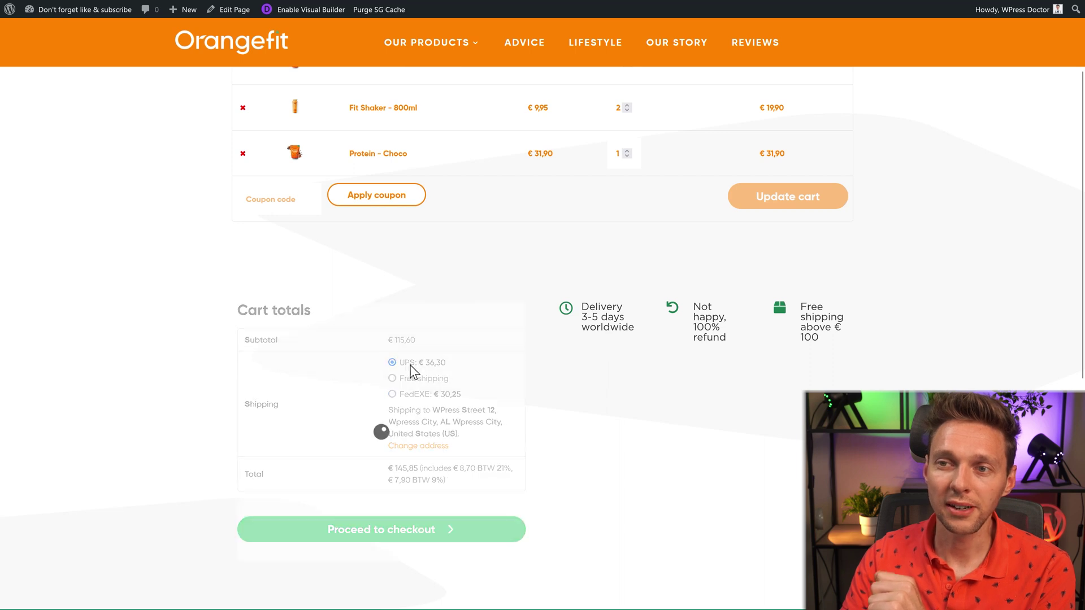
{"action": "left_click_drag", "start_coordinate": [438, 411], "coordinate": [500, 438]}
{"action": "left_click", "coordinate": [498, 436]}
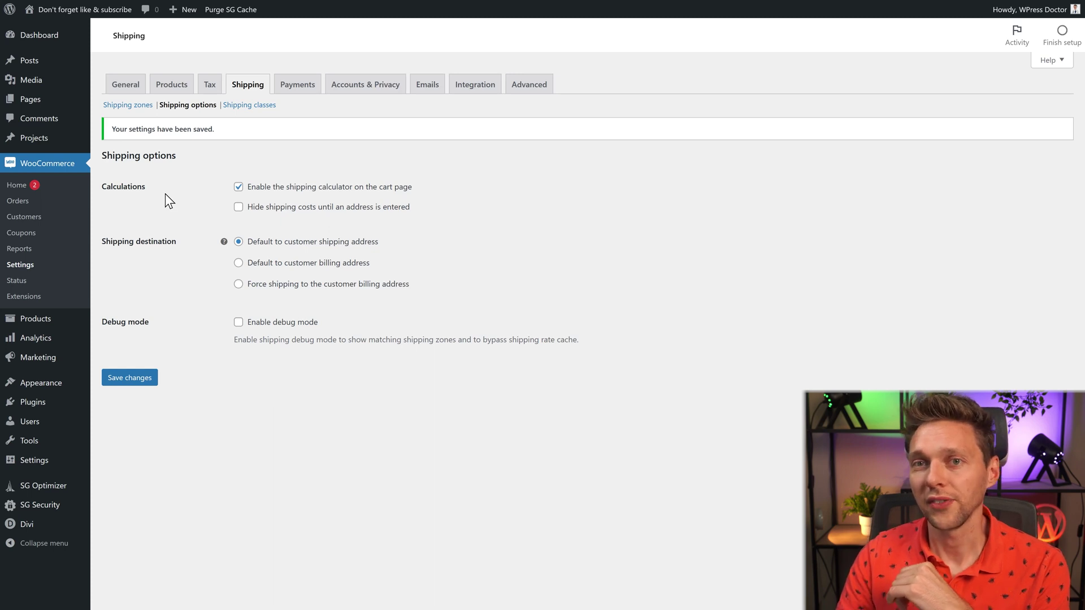
Give West-Europe's Free shipping a 'minimum order amount OR a coupon' requirement of 75, saved
{"action": "left_click", "coordinate": [123, 107]}
{"action": "left_click", "coordinate": [157, 210]}
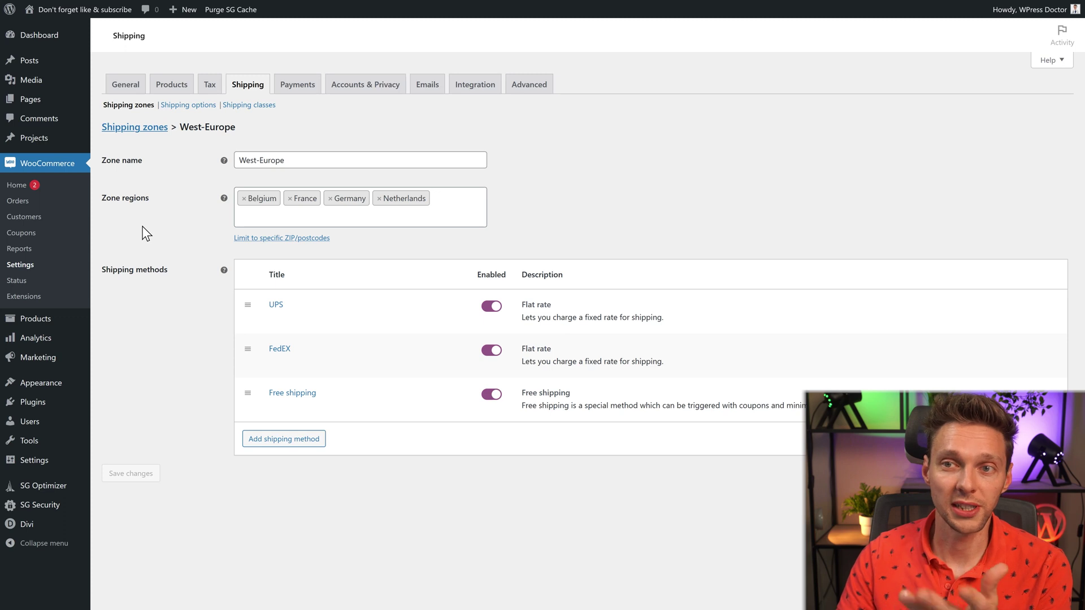
{"action": "left_click", "coordinate": [283, 406]}
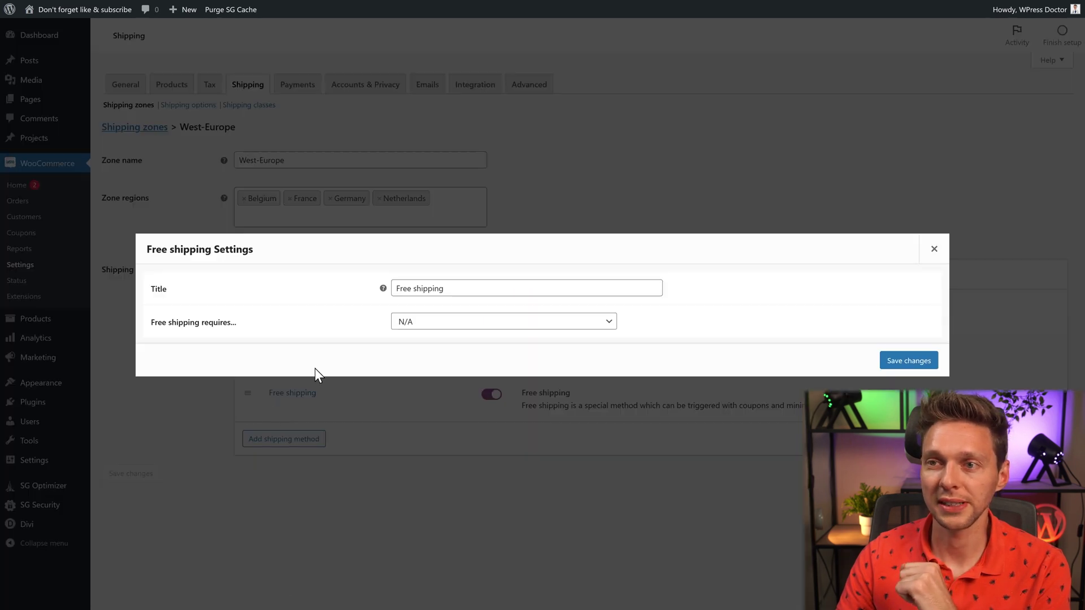
{"action": "left_click", "coordinate": [414, 326]}
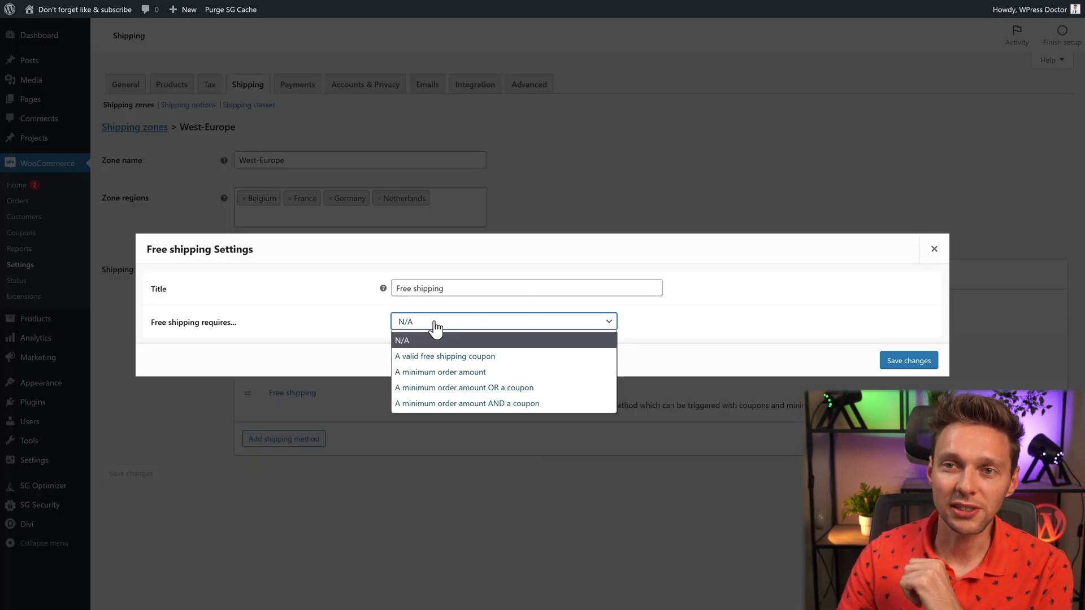
{"action": "left_click", "coordinate": [474, 359]}
{"action": "left_click", "coordinate": [477, 338]}
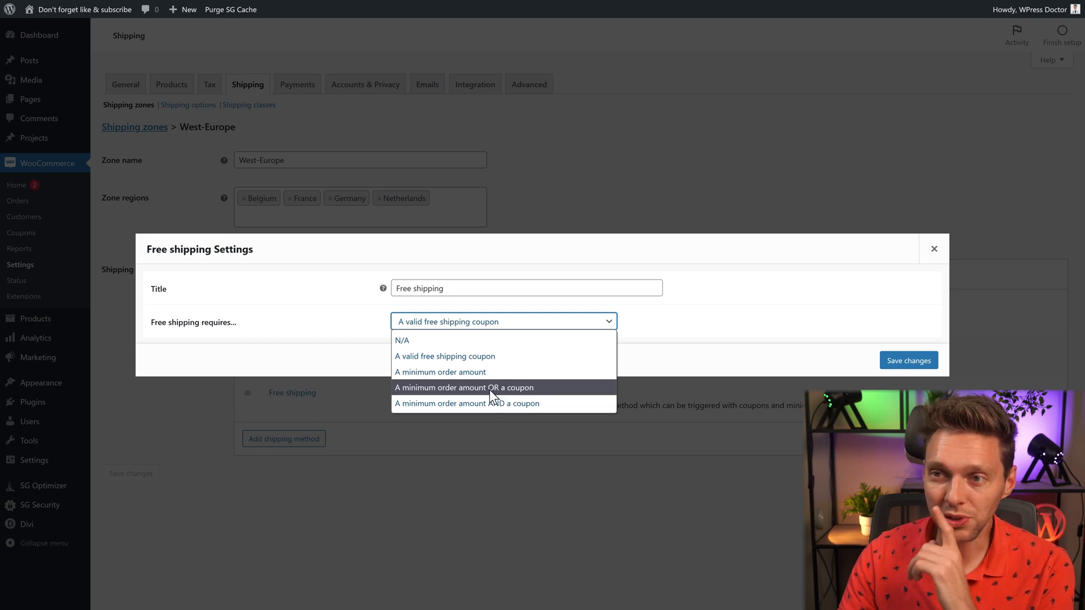
{"action": "left_click", "coordinate": [461, 389]}
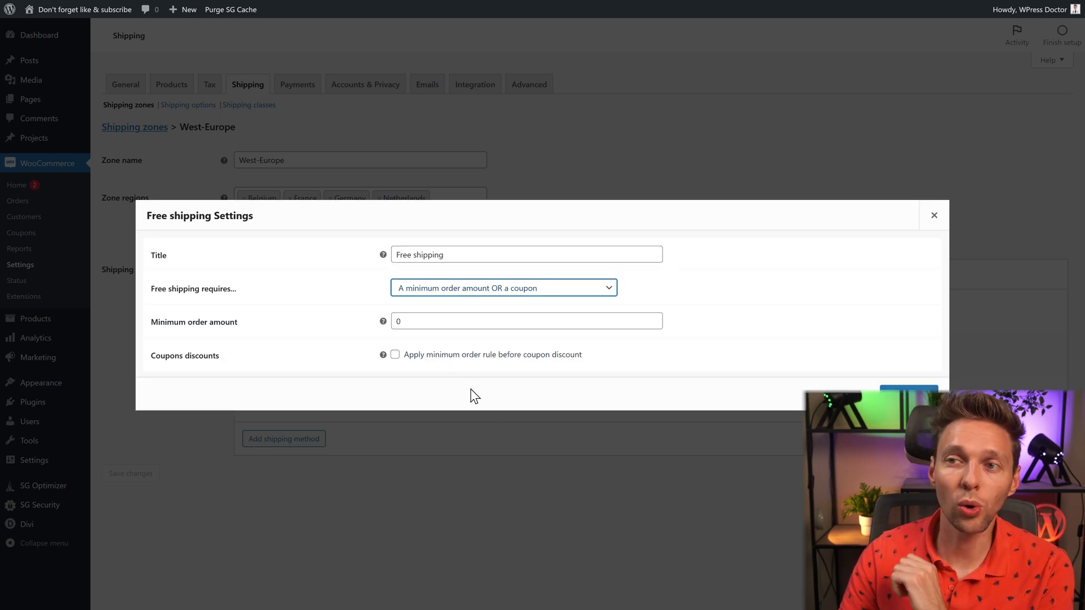
{"action": "key", "text": "Tab"}
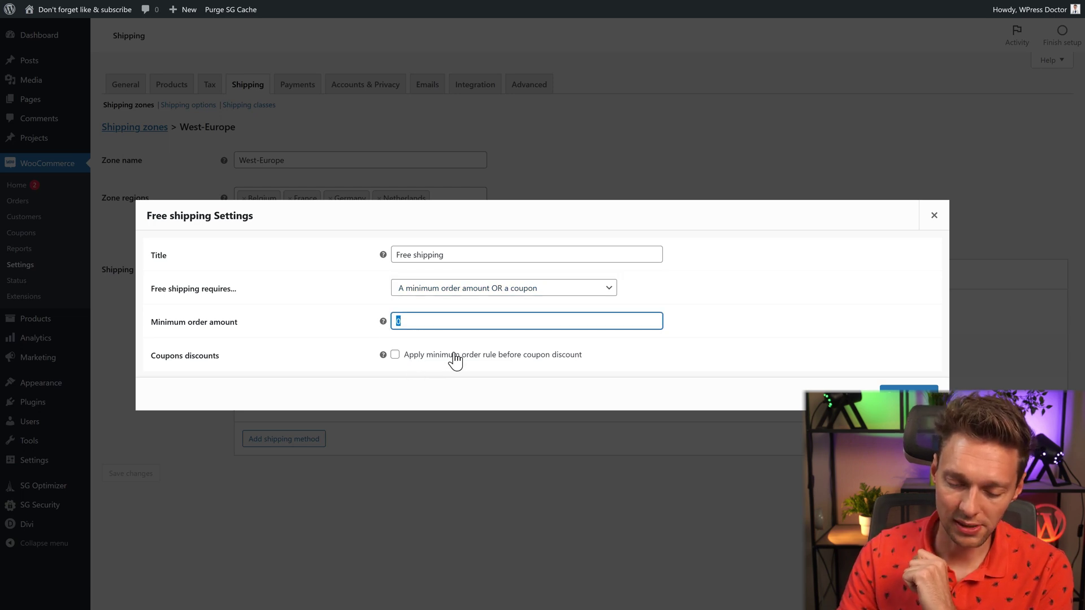
{"action": "type", "text": "75"}
{"action": "left_click", "coordinate": [351, 322]}
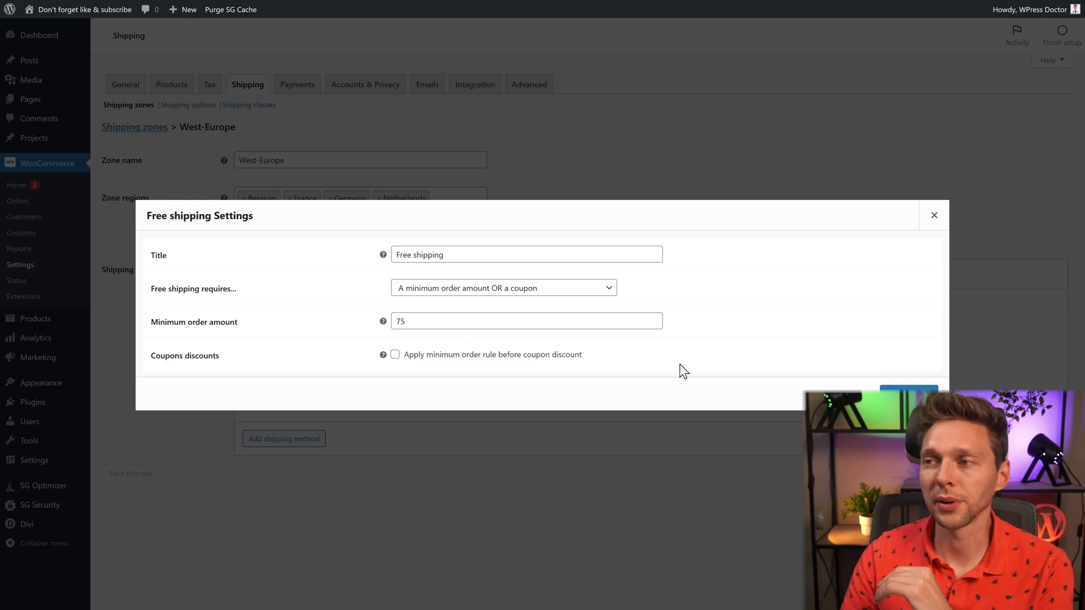
{"action": "left_click", "coordinate": [886, 390]}
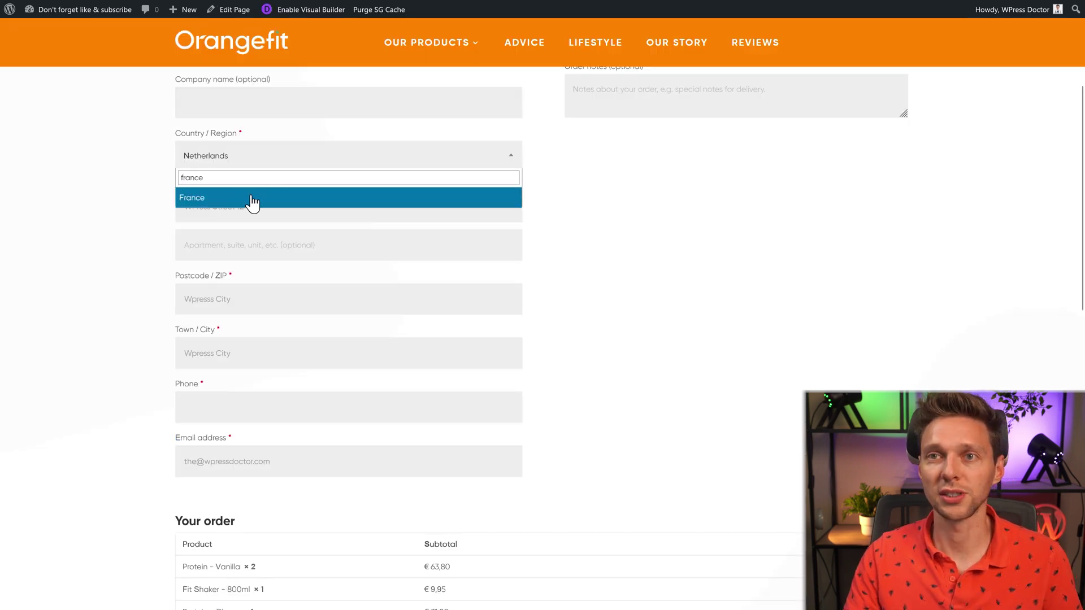
Set the billing country to France and select Free shipping
{"action": "left_click", "coordinate": [249, 200]}
{"action": "middle_click", "coordinate": [614, 247]}
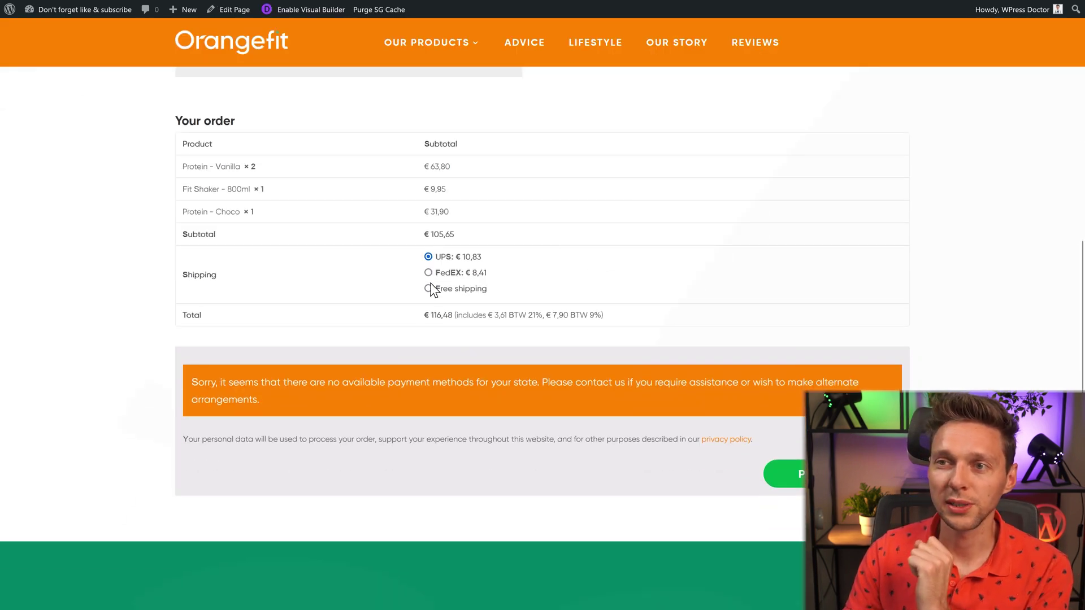
{"action": "left_click", "coordinate": [429, 288]}
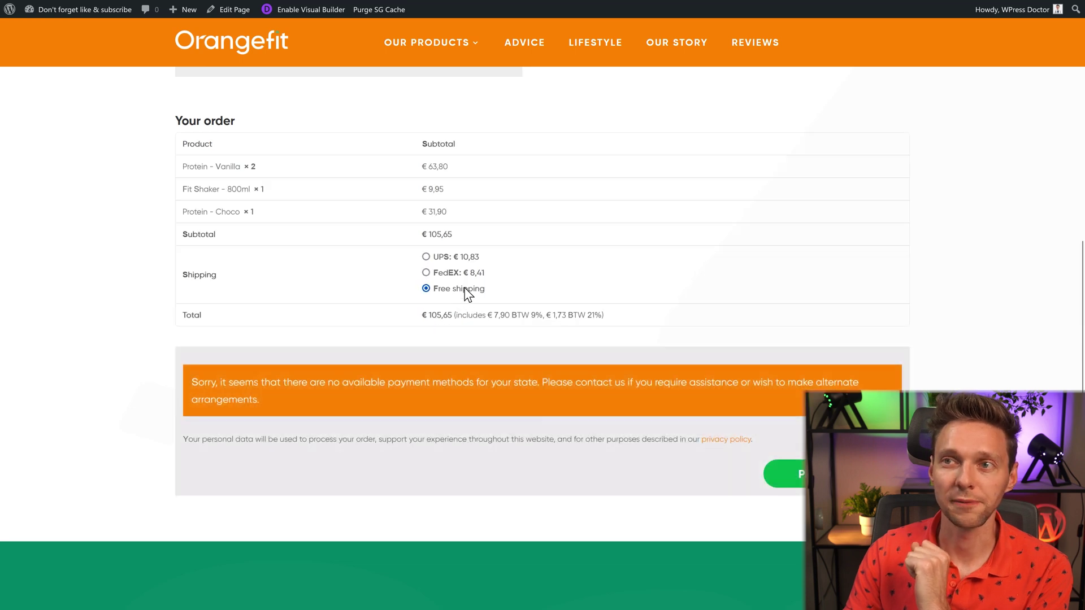
{"action": "left_click", "coordinate": [473, 242]}
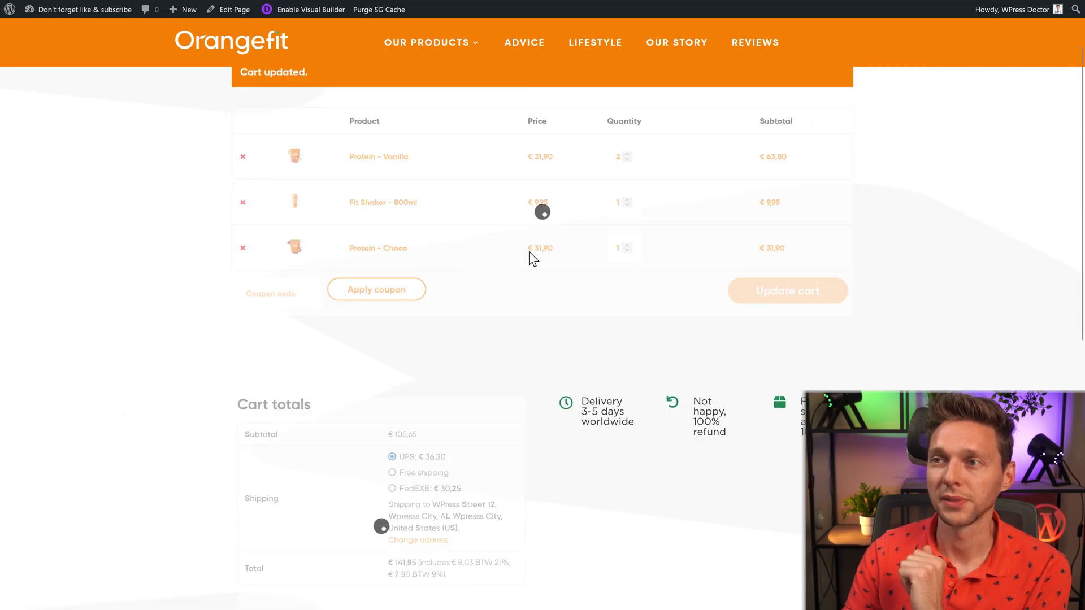
{"action": "scroll", "coordinate": [534, 259], "scroll_direction": "down", "scroll_amount": 1}
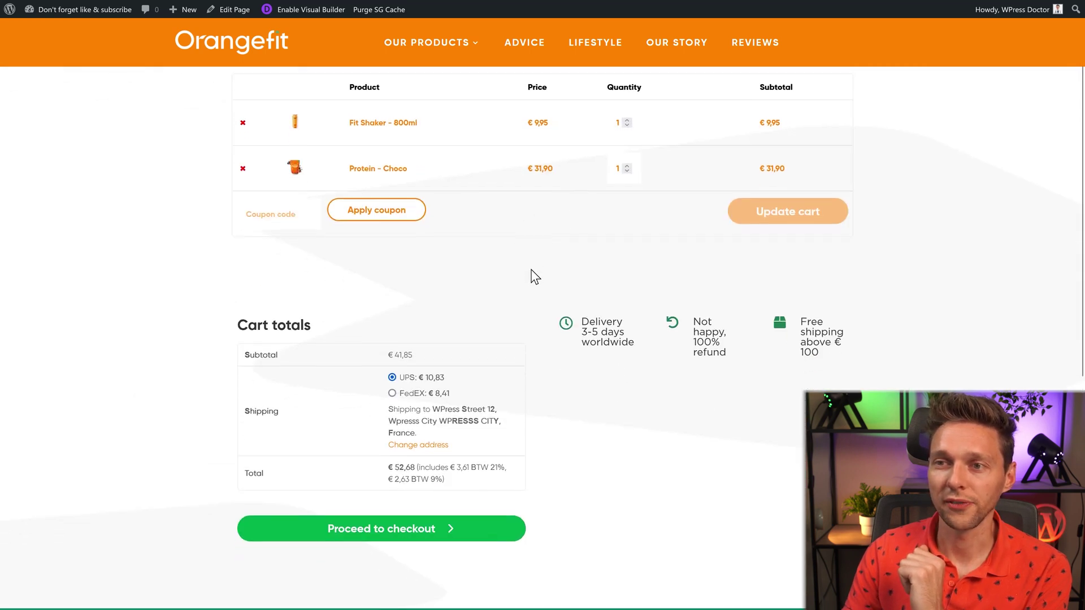
{"action": "double_click", "coordinate": [403, 357]}
{"action": "left_click", "coordinate": [413, 378]}
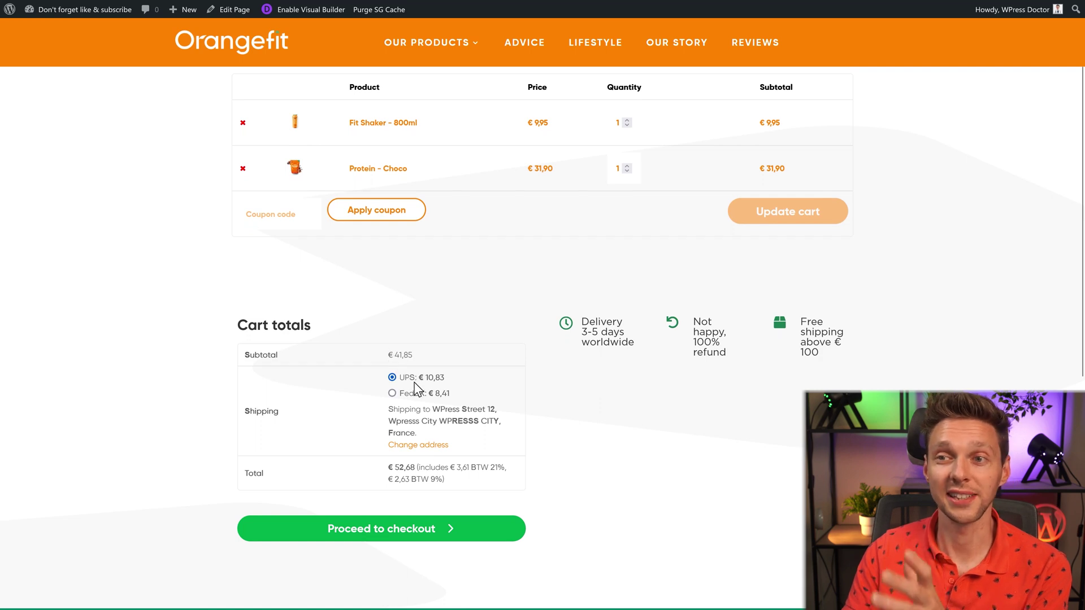
{"action": "left_click_drag", "start_coordinate": [407, 380], "coordinate": [451, 398]}
{"action": "left_click", "coordinate": [462, 400]}
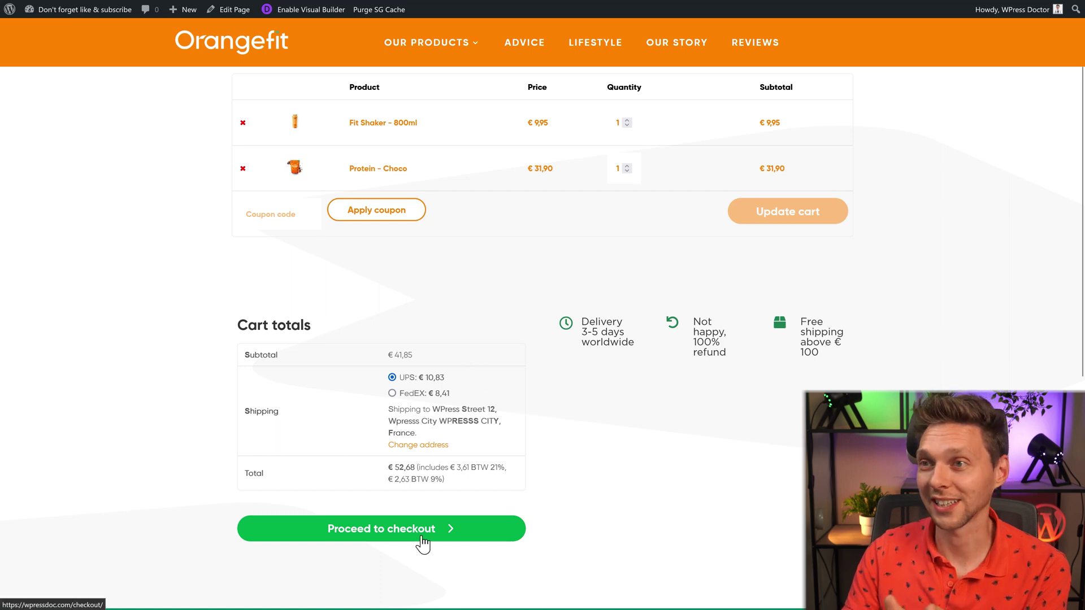
Raise the Protein - Choco and Fit Shaker quantities to 2 and update the cart
{"action": "left_click", "coordinate": [627, 166]}
{"action": "left_click", "coordinate": [775, 219]}
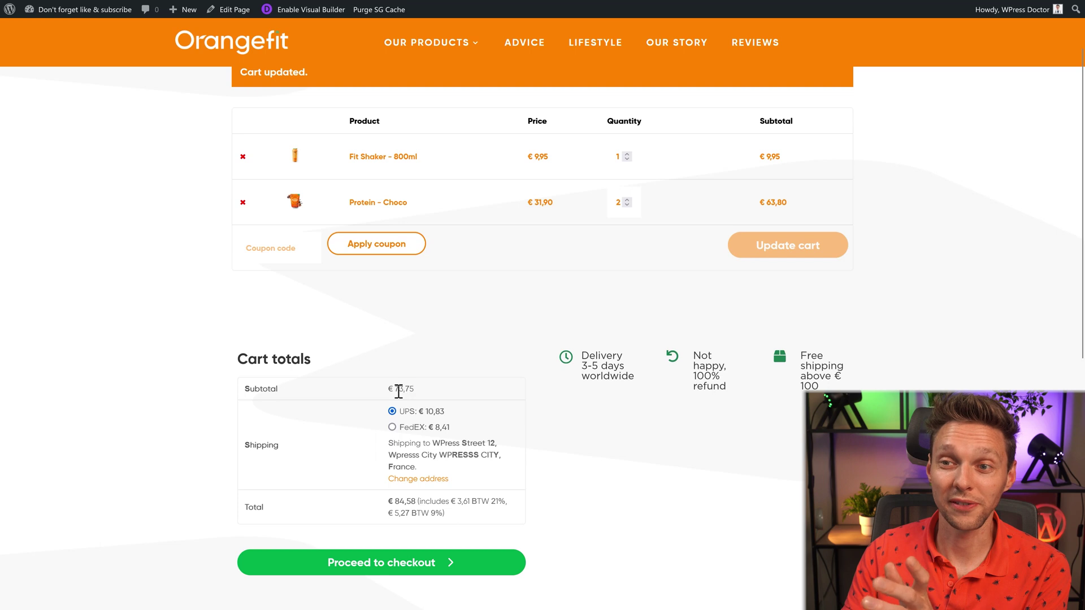
{"action": "left_click_drag", "start_coordinate": [391, 501], "coordinate": [415, 503]}
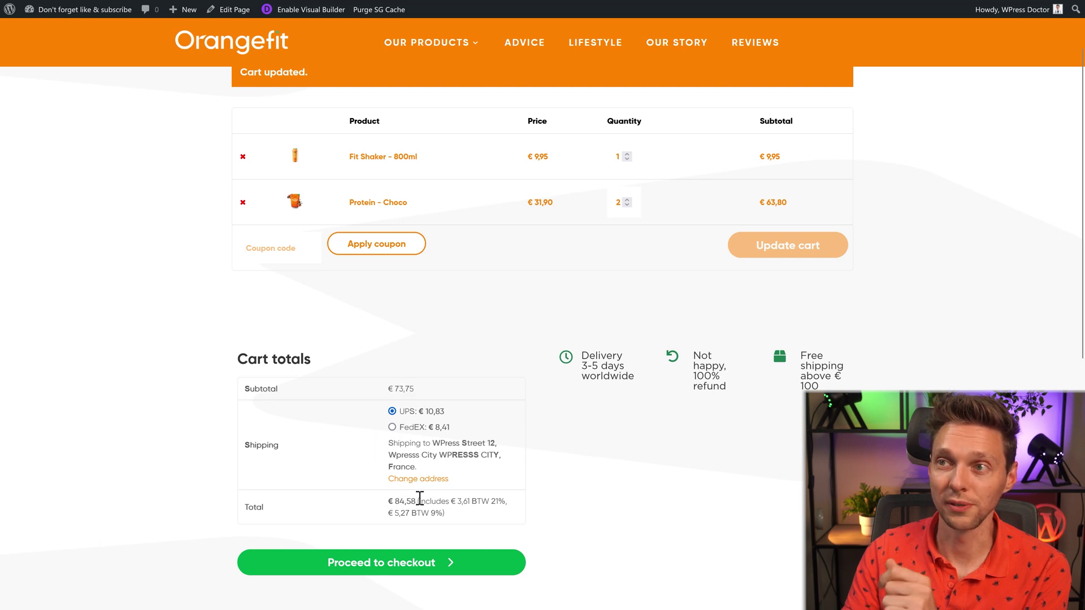
{"action": "left_click", "coordinate": [628, 154]}
{"action": "left_click", "coordinate": [780, 247]}
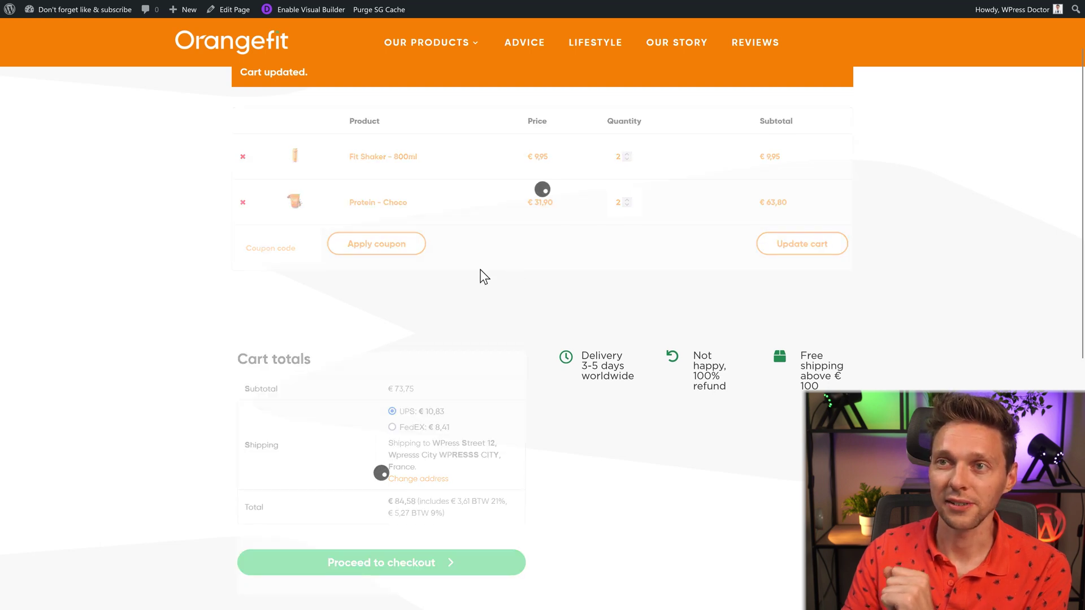